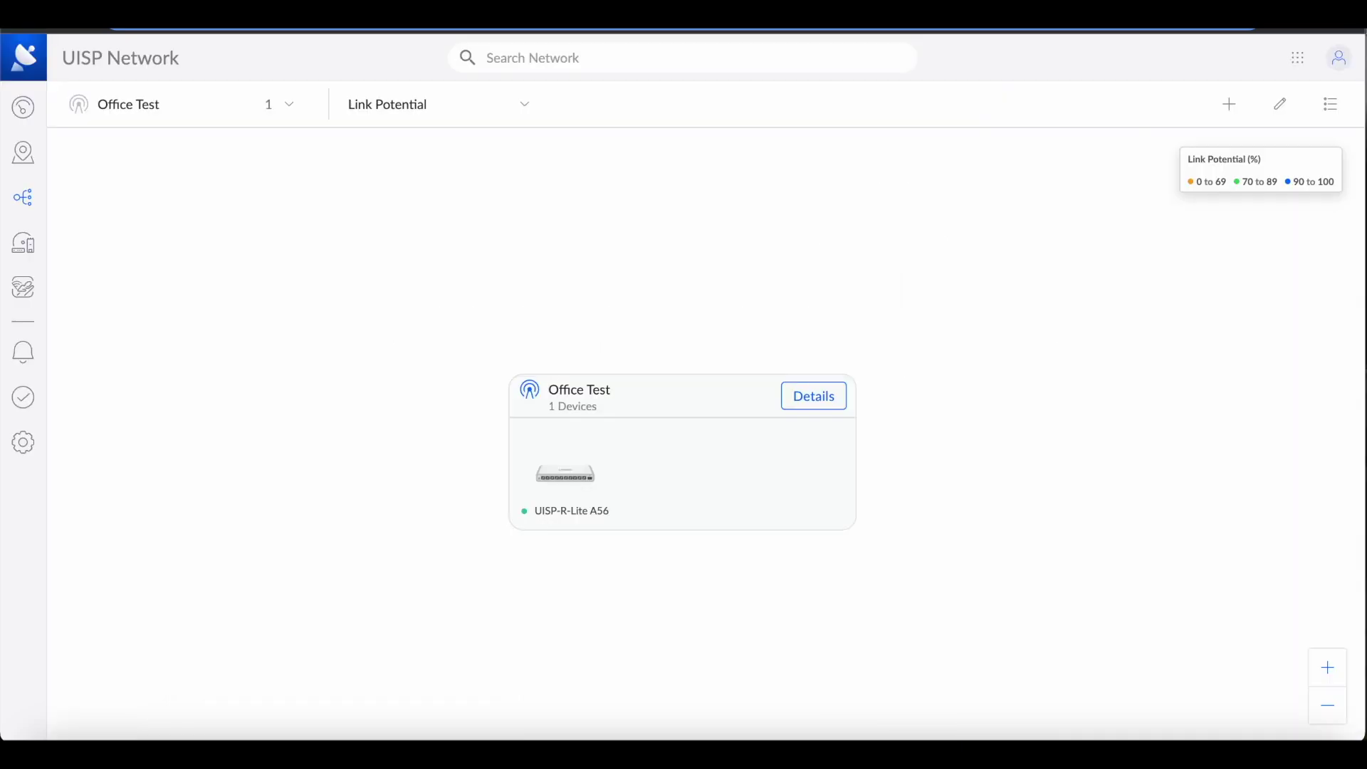
Open the UISP-R-Lite A56 router's details from the Office Test site topology
click(566, 486)
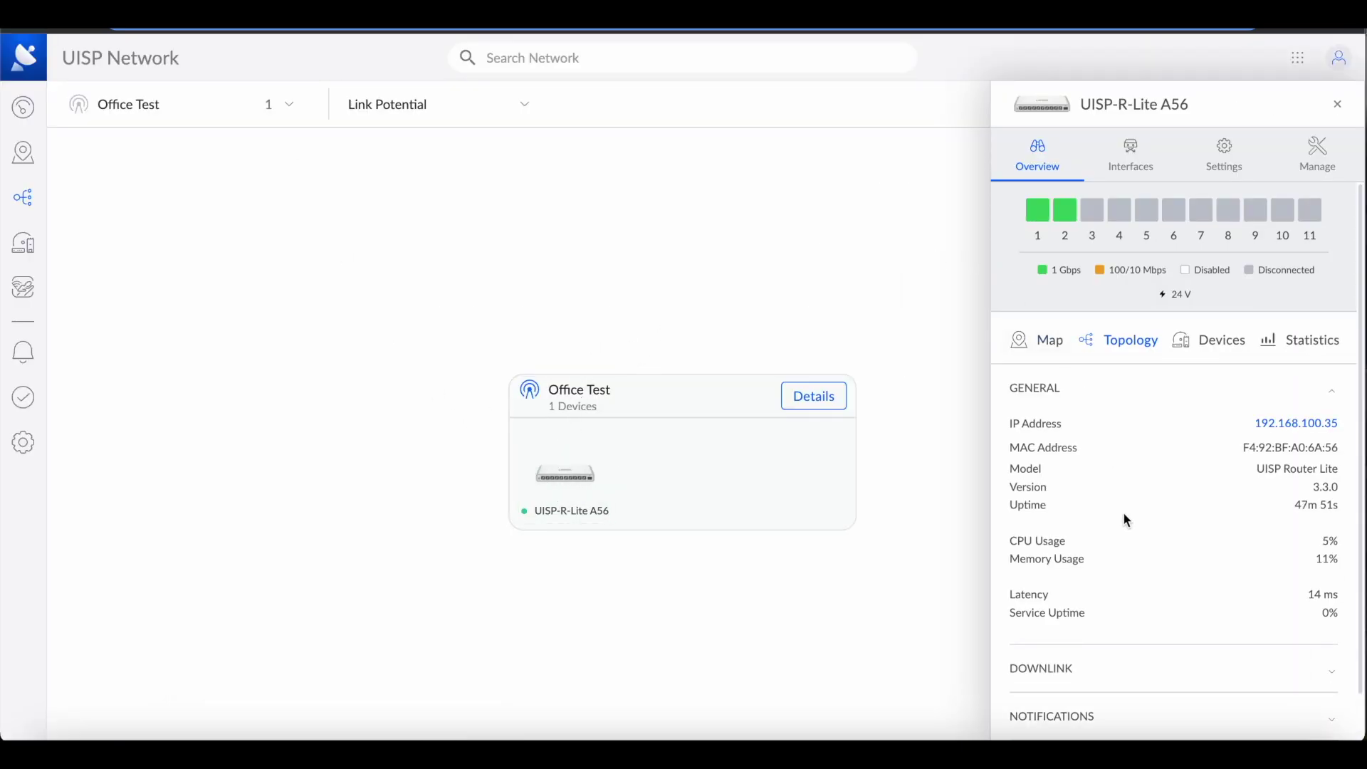
Review the router's overview: port status, IP 192.168.100.35, version 3.3.0 and model details
scroll(1124, 516, down, 1)
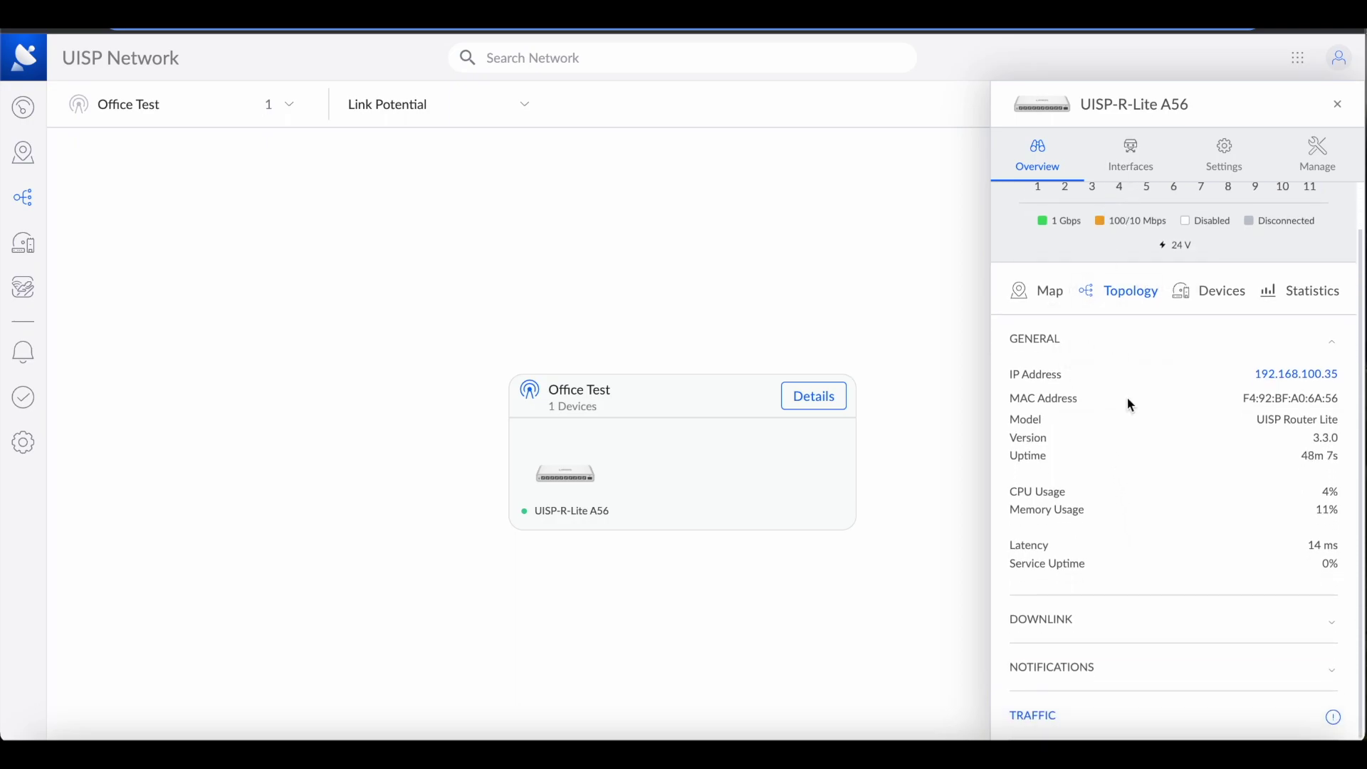
mouse_move(1242, 383)
mouse_move(1321, 399)
scroll(1073, 225, up, 2)
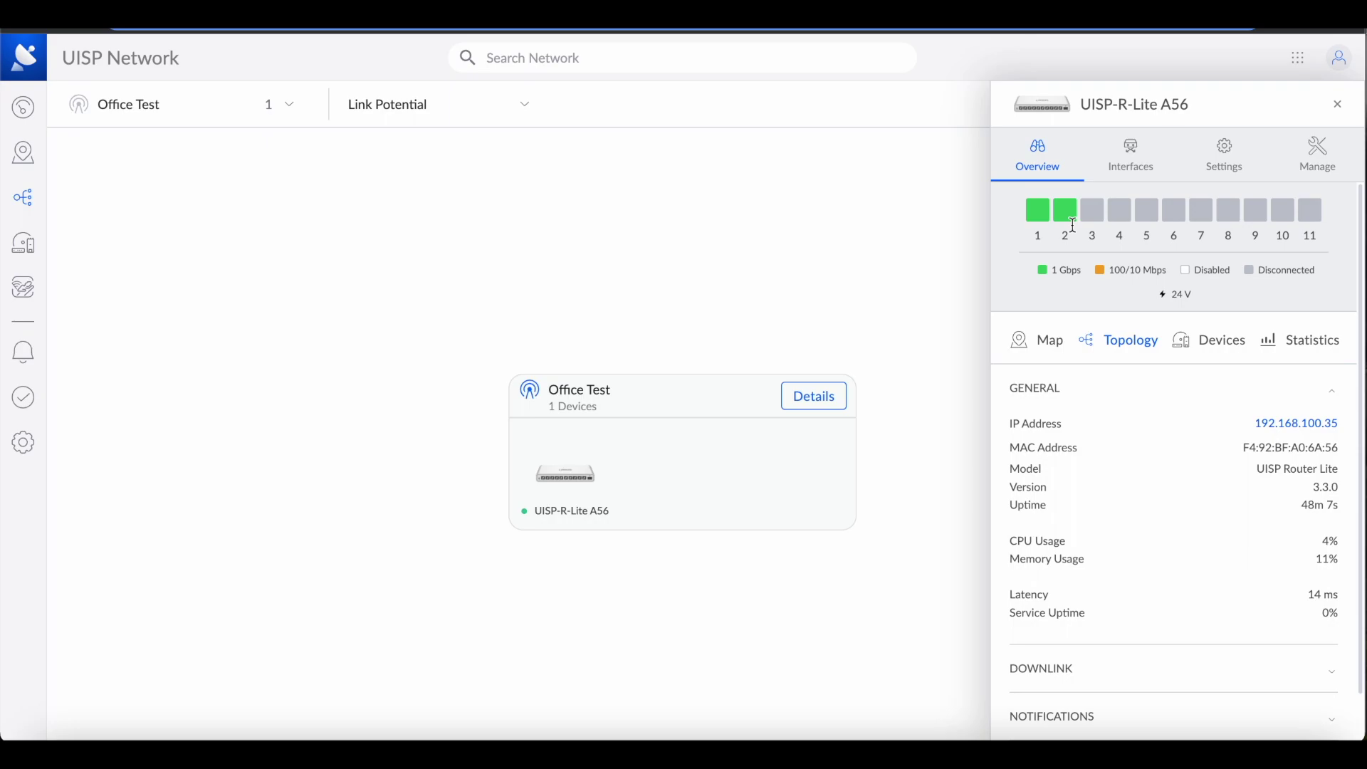
Show the router's interface list with the Switch interface expanded to reveal VLAN 1
click(1131, 149)
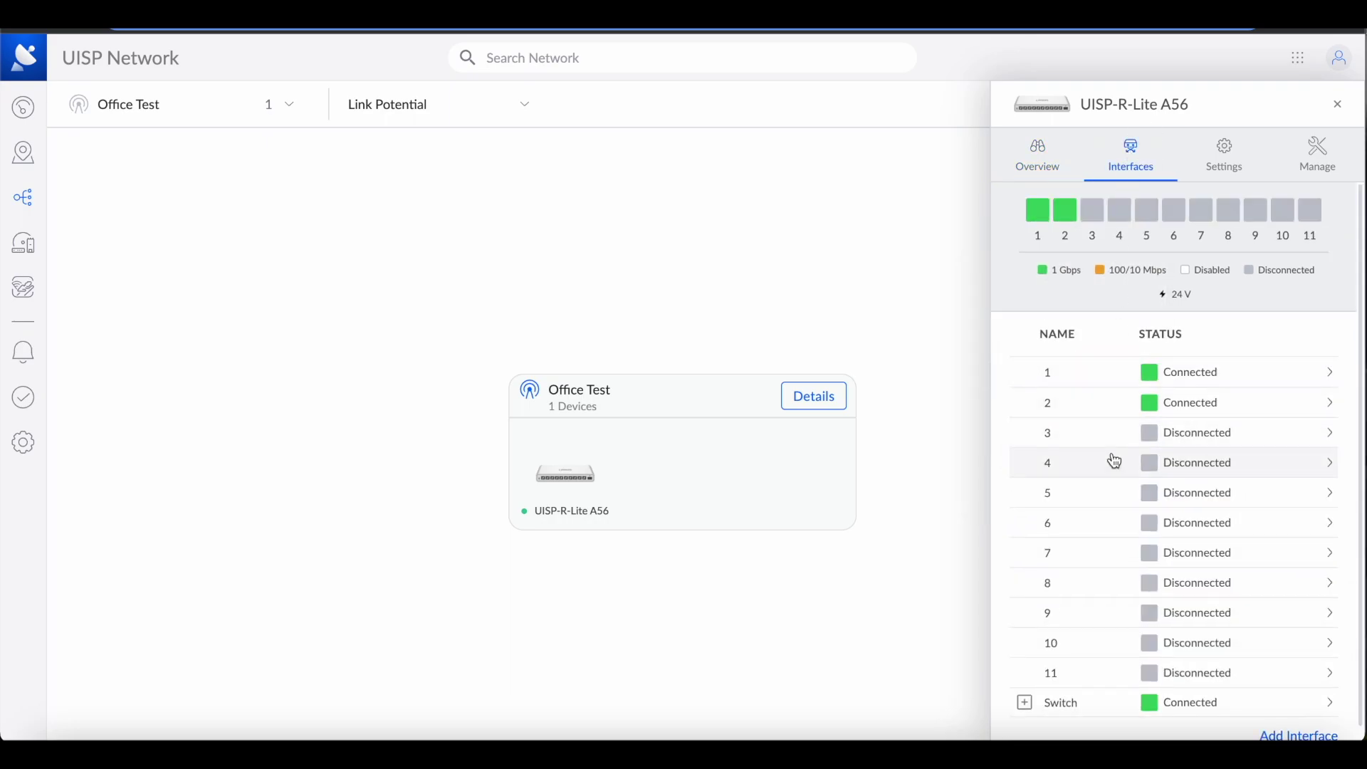
scroll(1115, 461, down, 1)
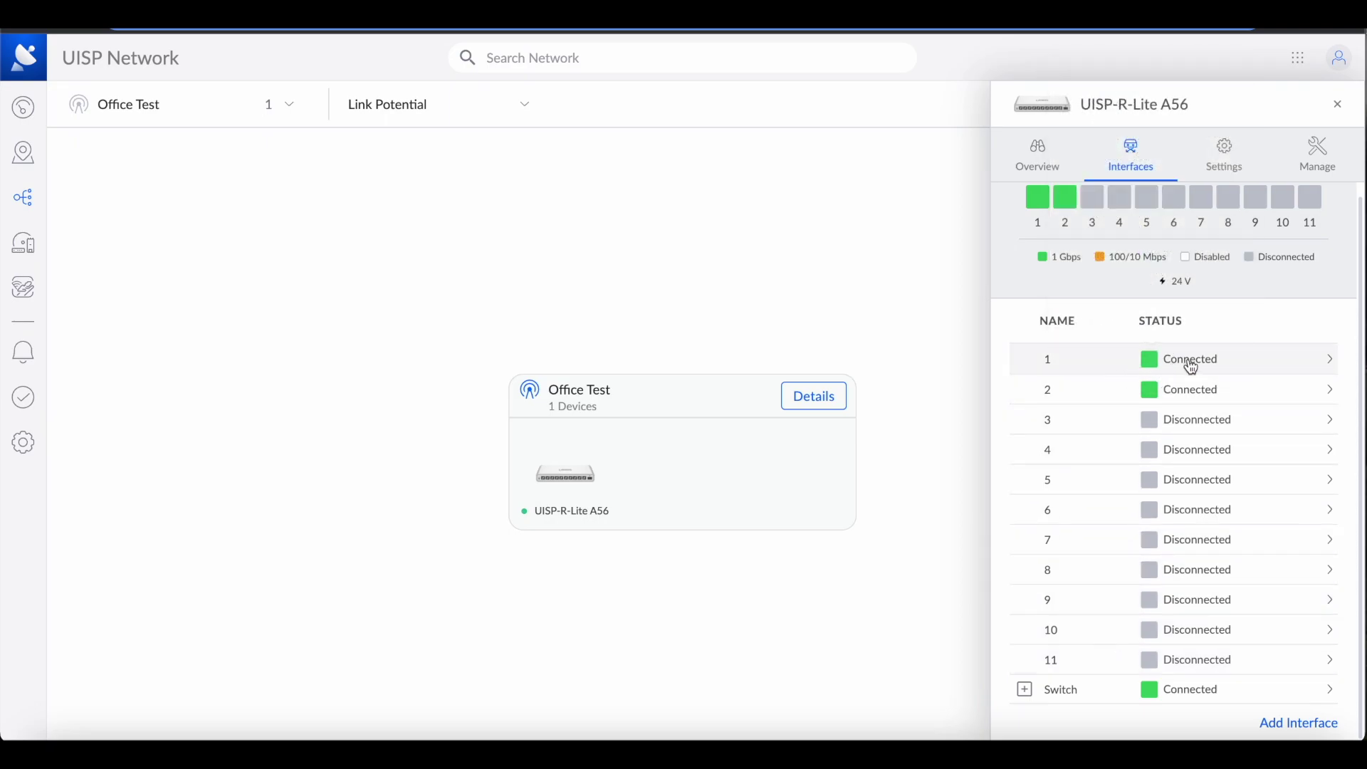
mouse_move(1153, 403)
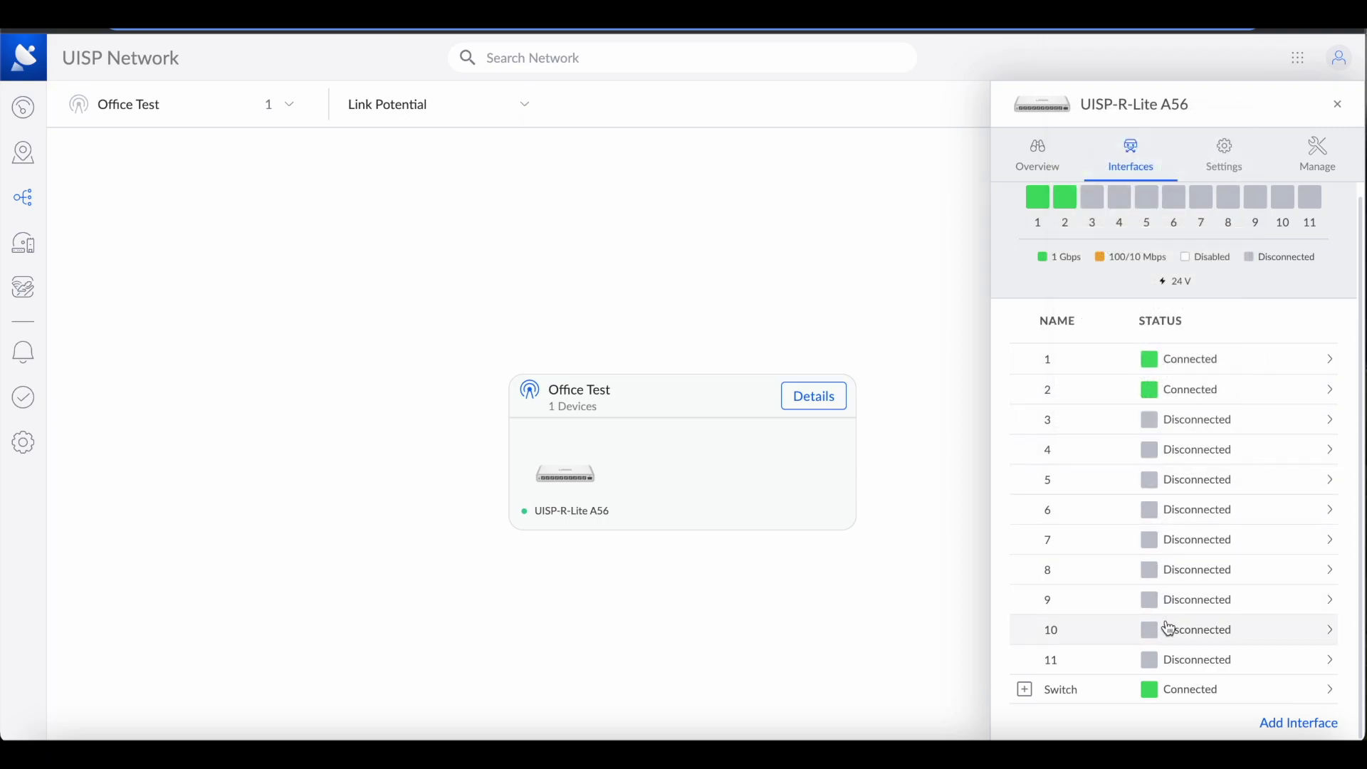
click(1026, 698)
scroll(1058, 661, down, 1)
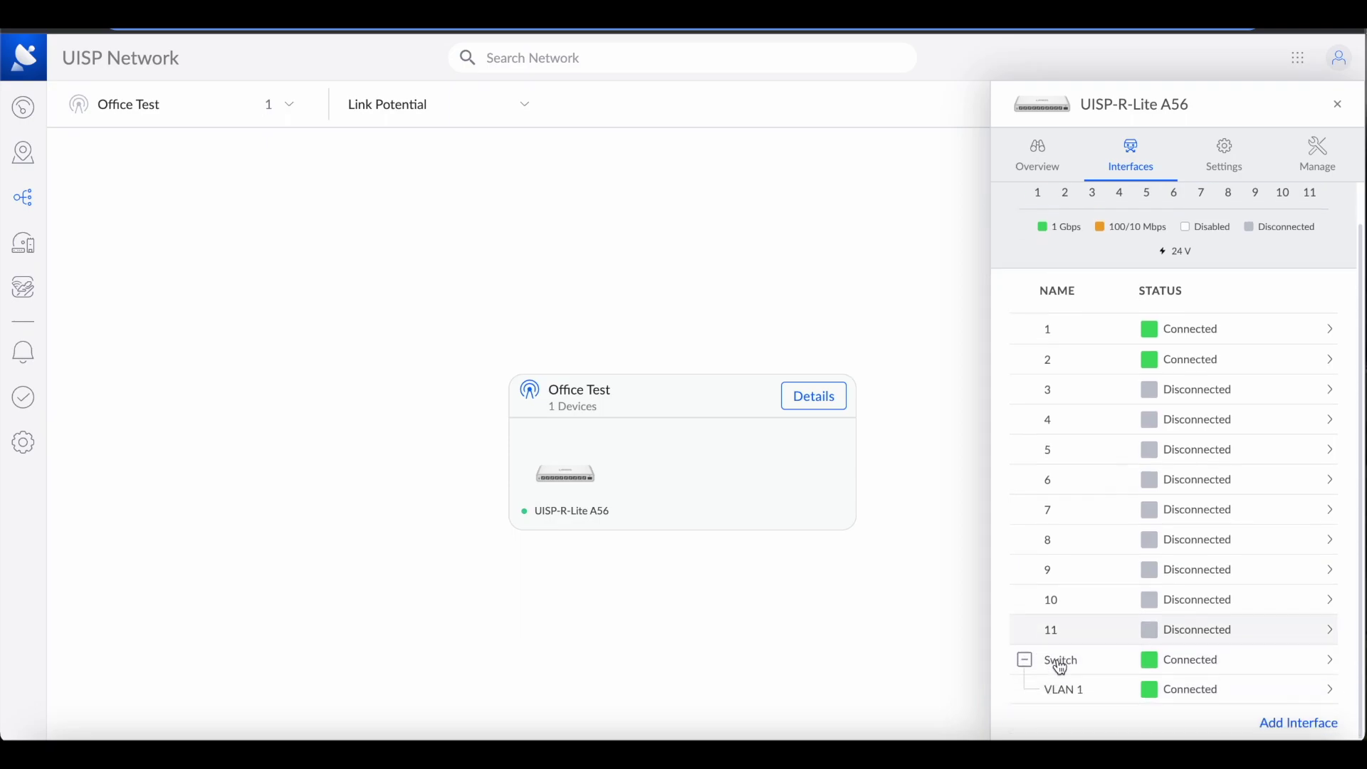
Open VLAN 1's configuration to review its MTU 1500 and static IP 192.168.1.1/24
click(1063, 690)
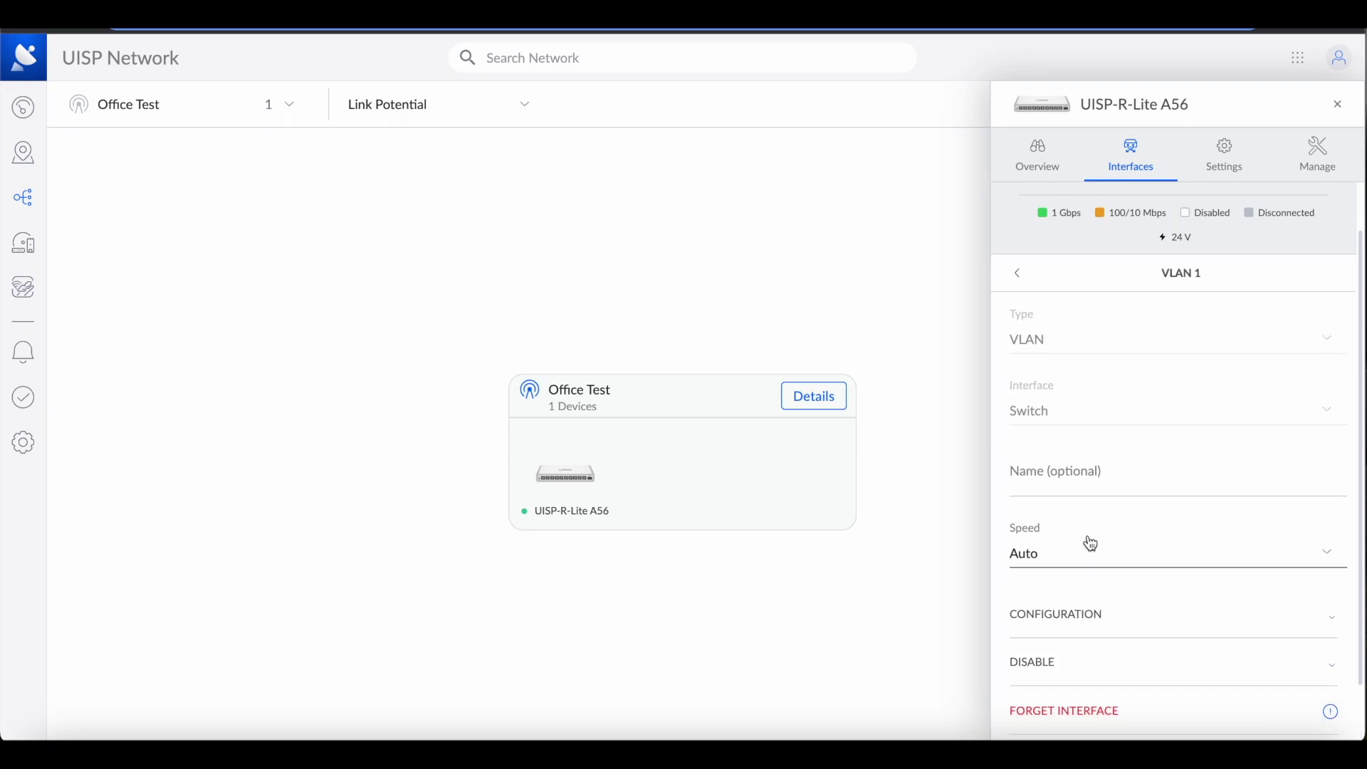
scroll(1089, 544, down, 3)
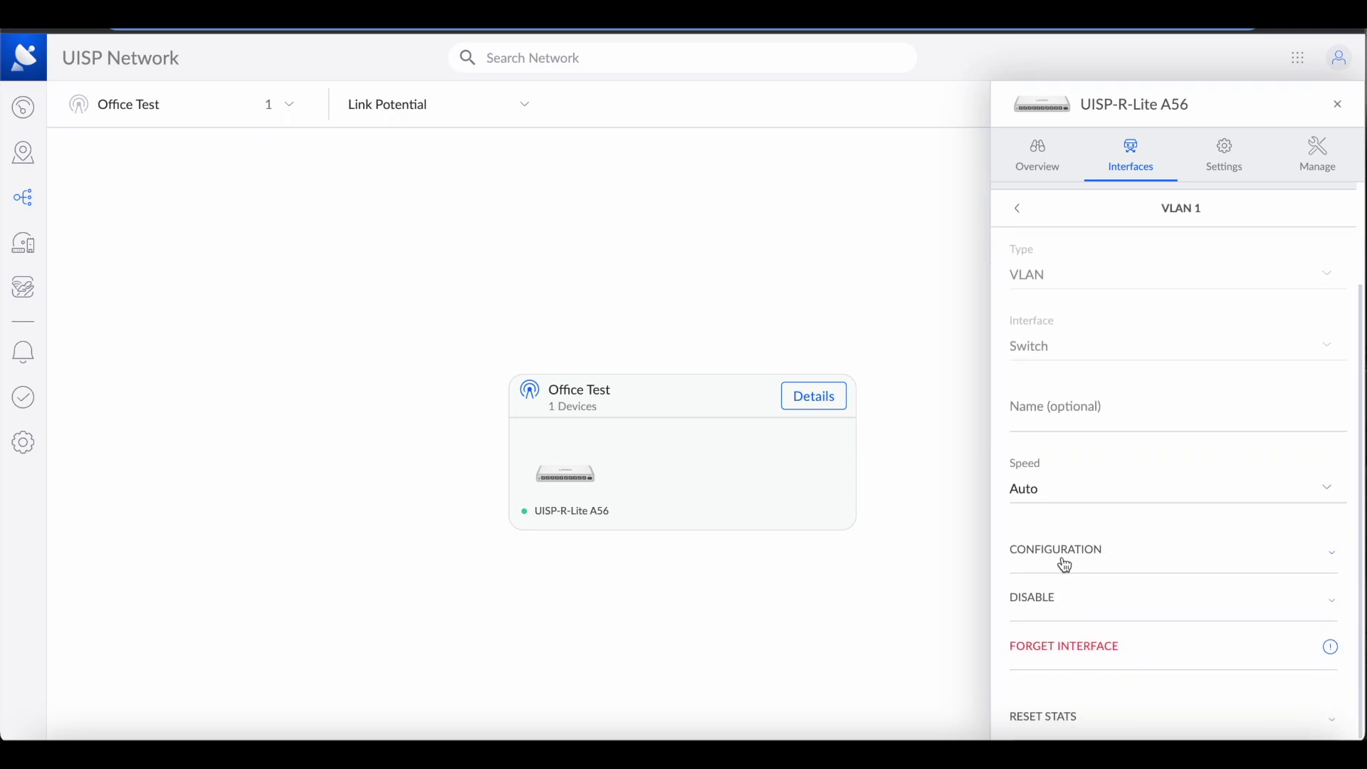
click(1075, 561)
scroll(1106, 588, down, 5)
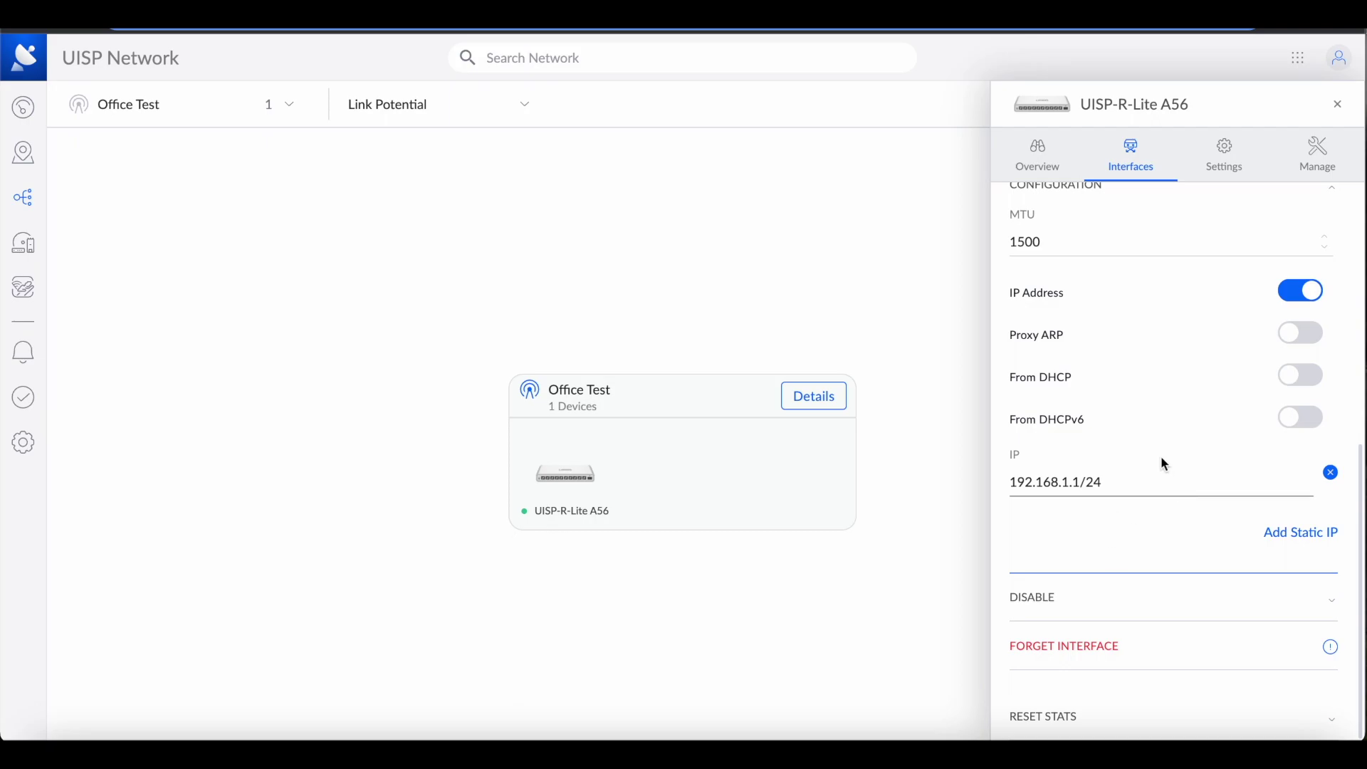
scroll(1161, 456, up, 1)
scroll(1162, 463, up, 6)
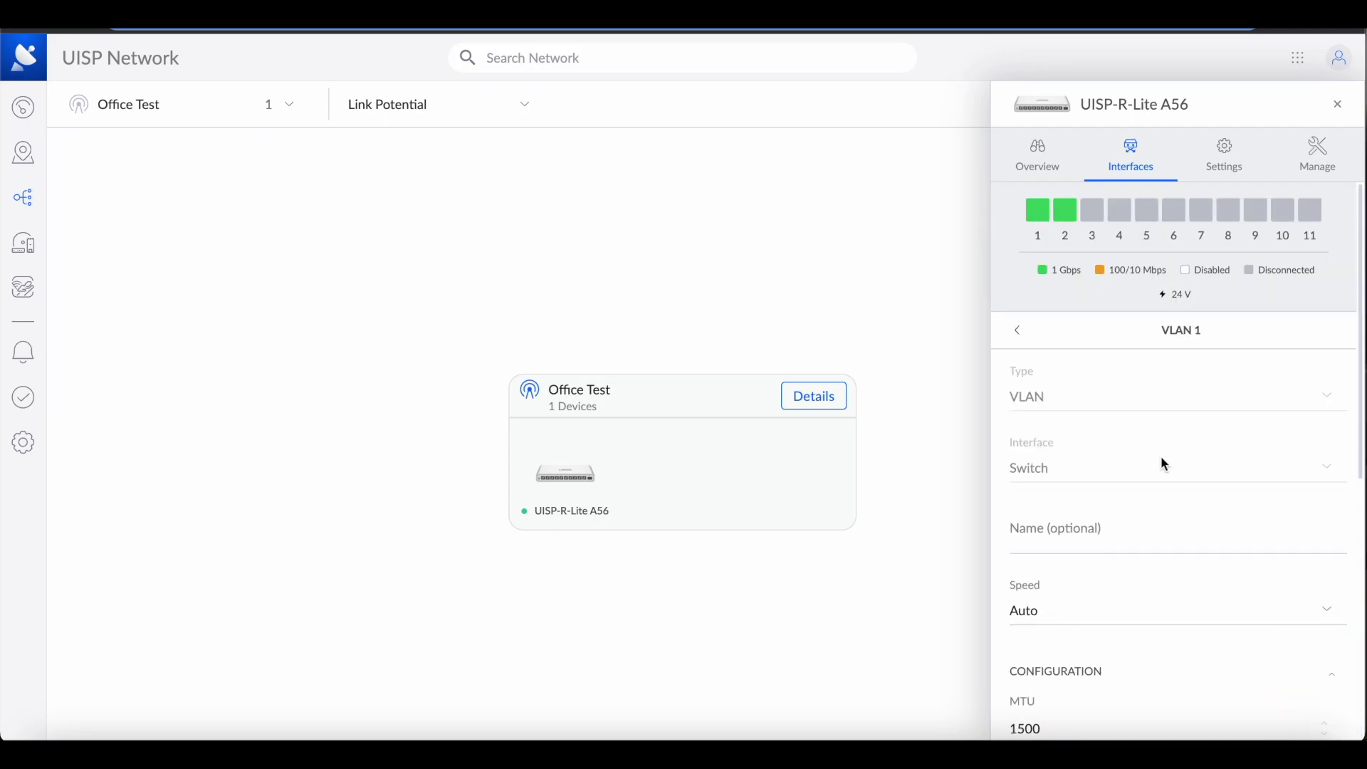
scroll(1164, 463, down, 6)
scroll(1164, 465, up, 6)
scroll(1164, 464, down, 6)
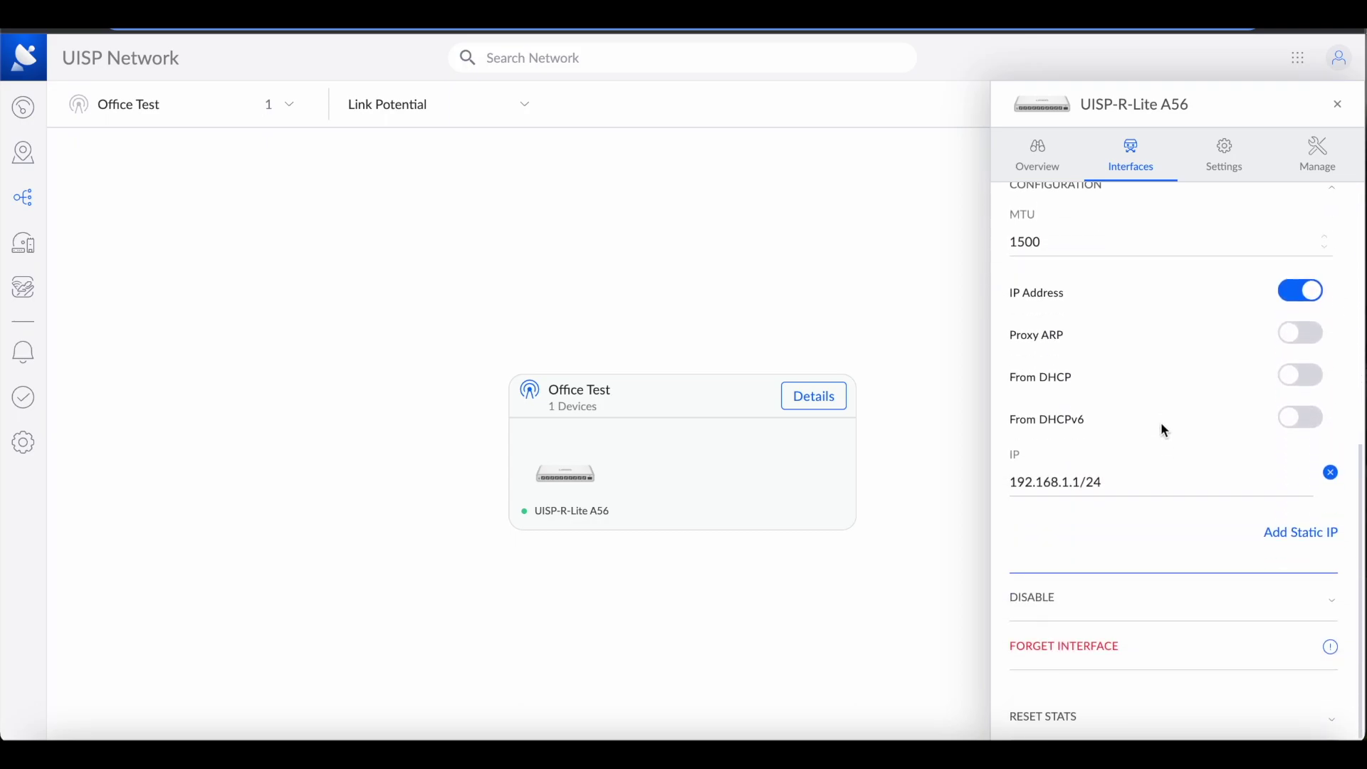
scroll(1177, 335, up, 1)
scroll(1176, 335, up, 6)
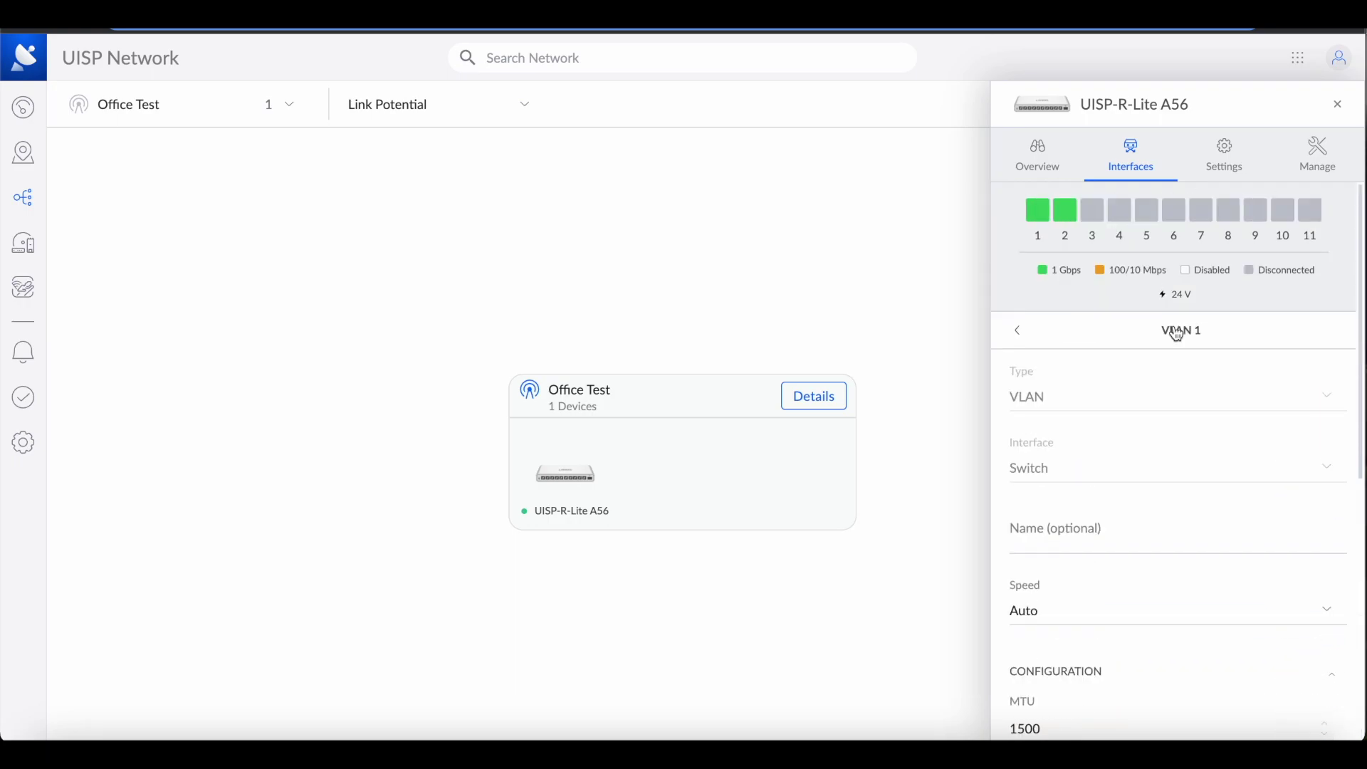
Open the VLAN 1 DHCP server settings, keeping VLAN 1 as its interface
click(1226, 146)
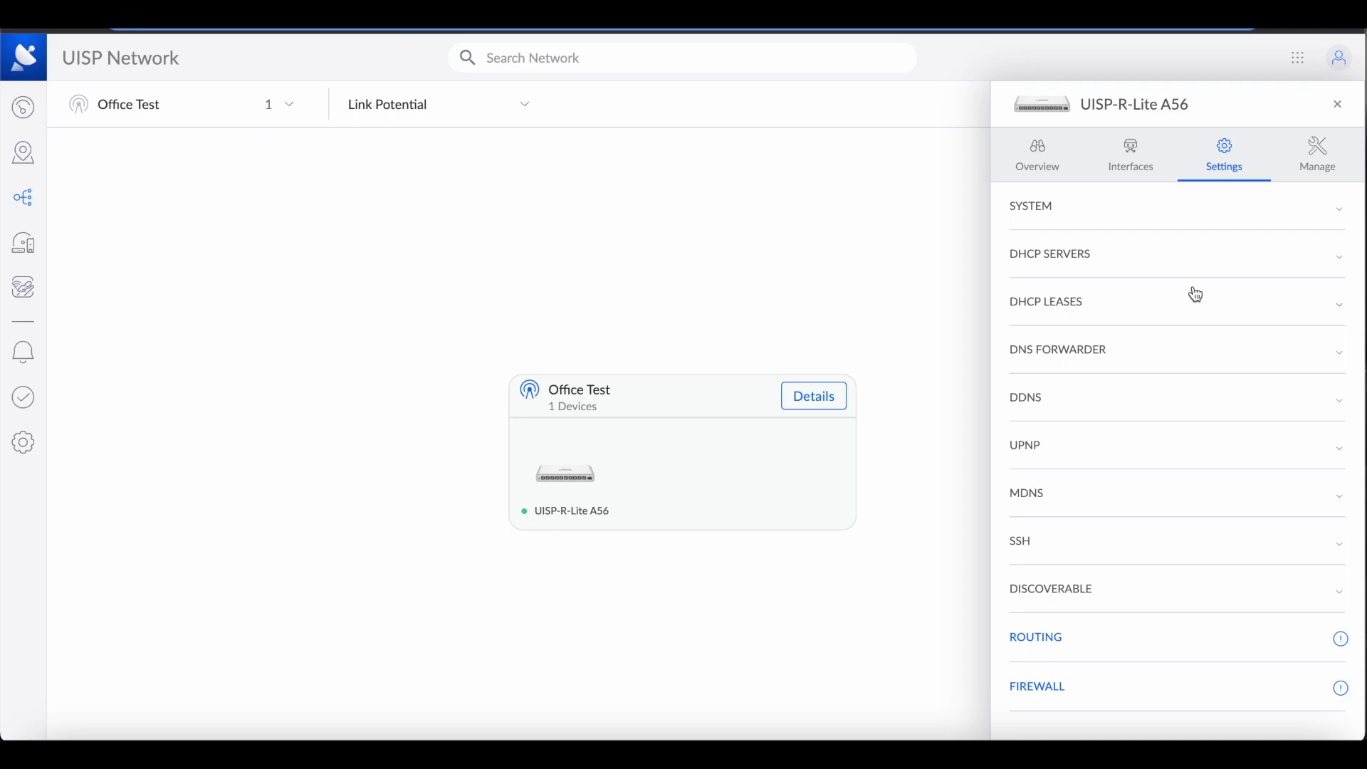
click(1138, 262)
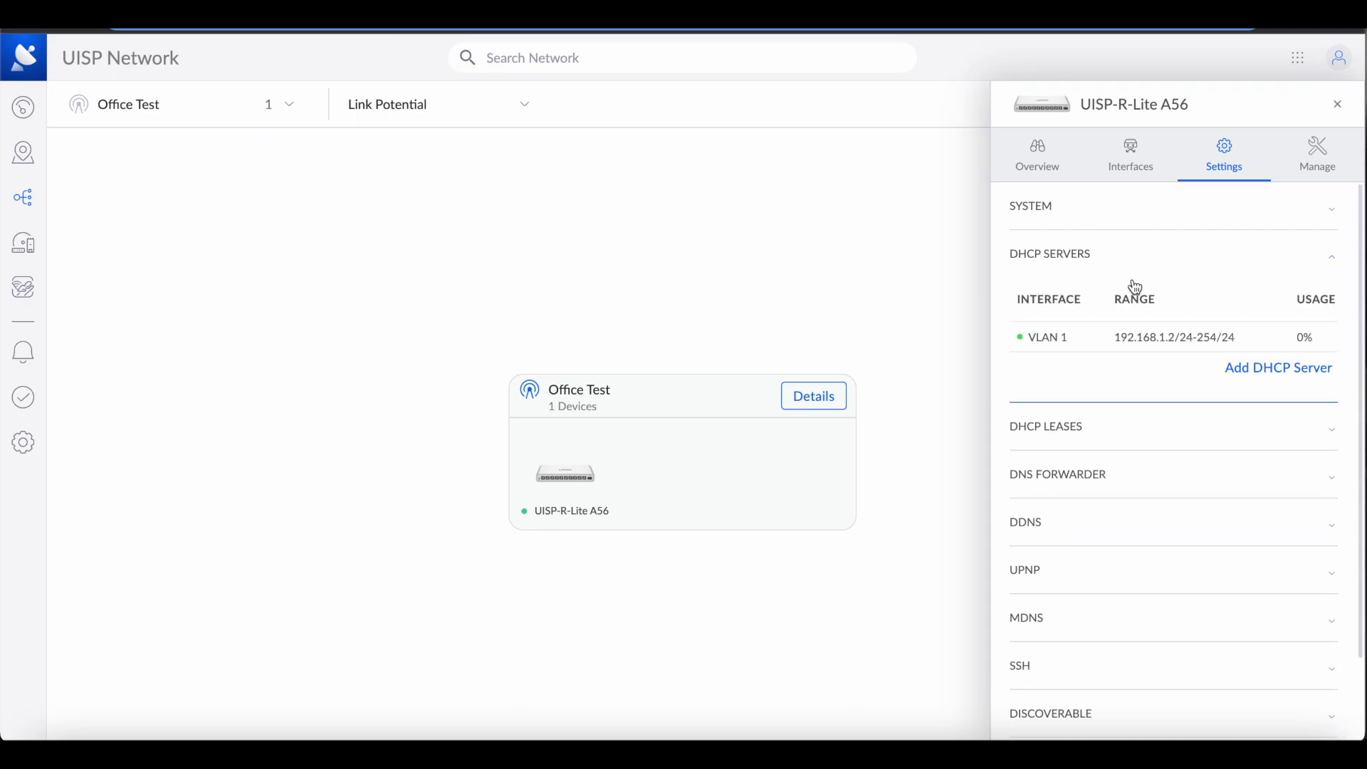
click(1078, 347)
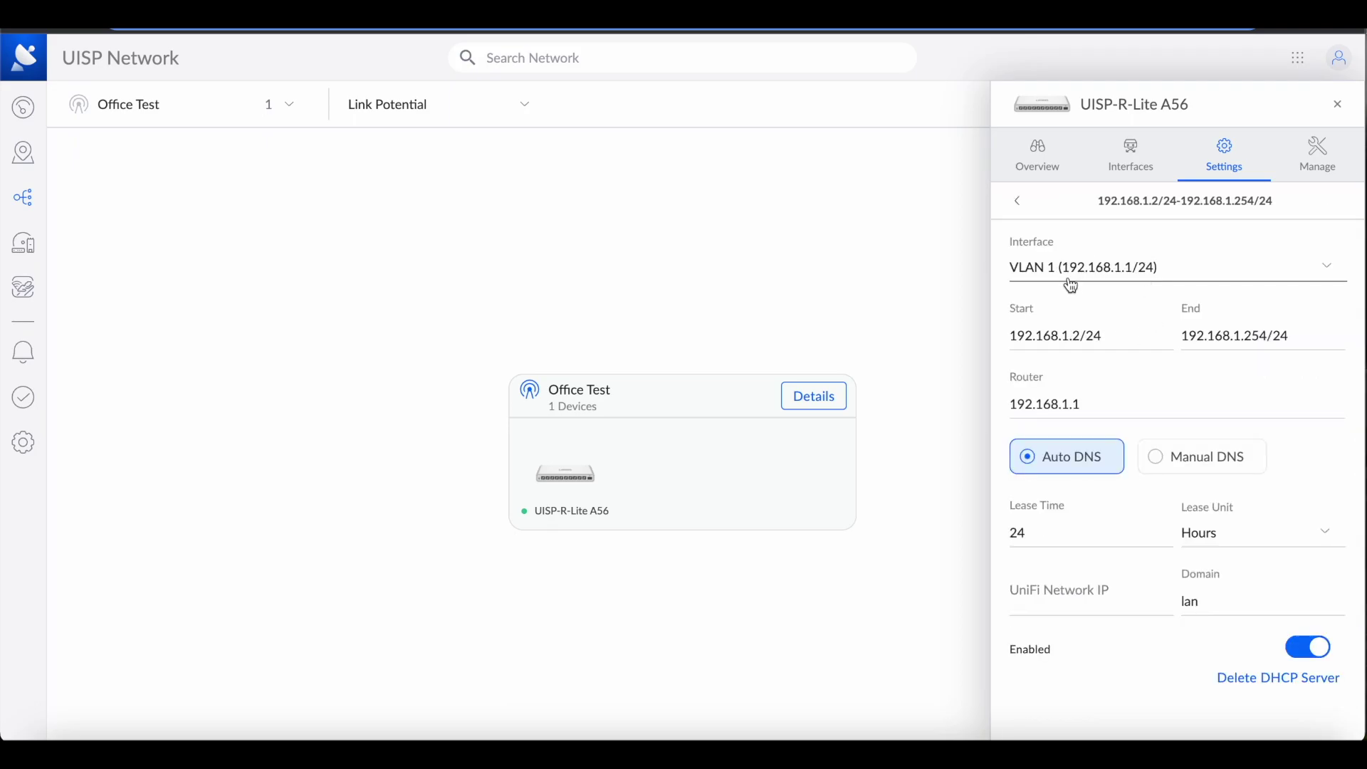
click(1093, 276)
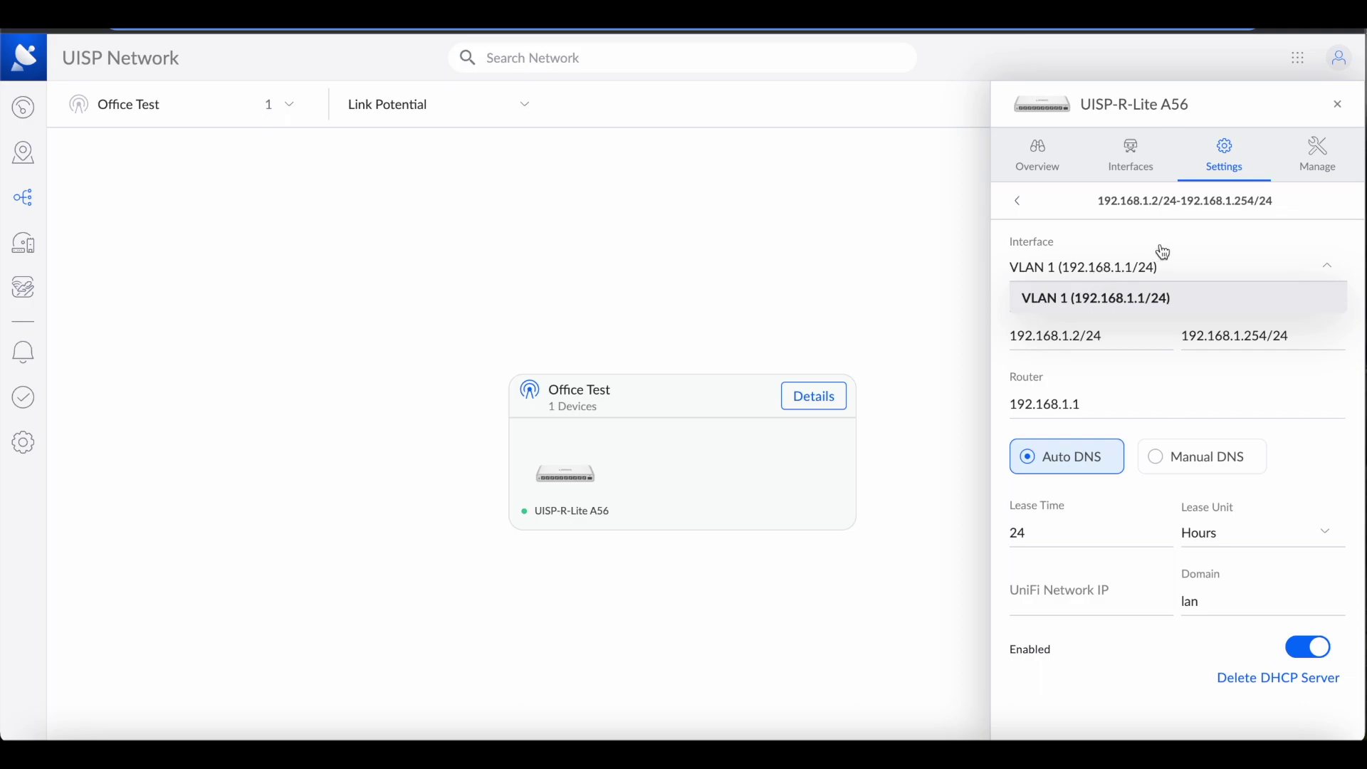
click(1151, 389)
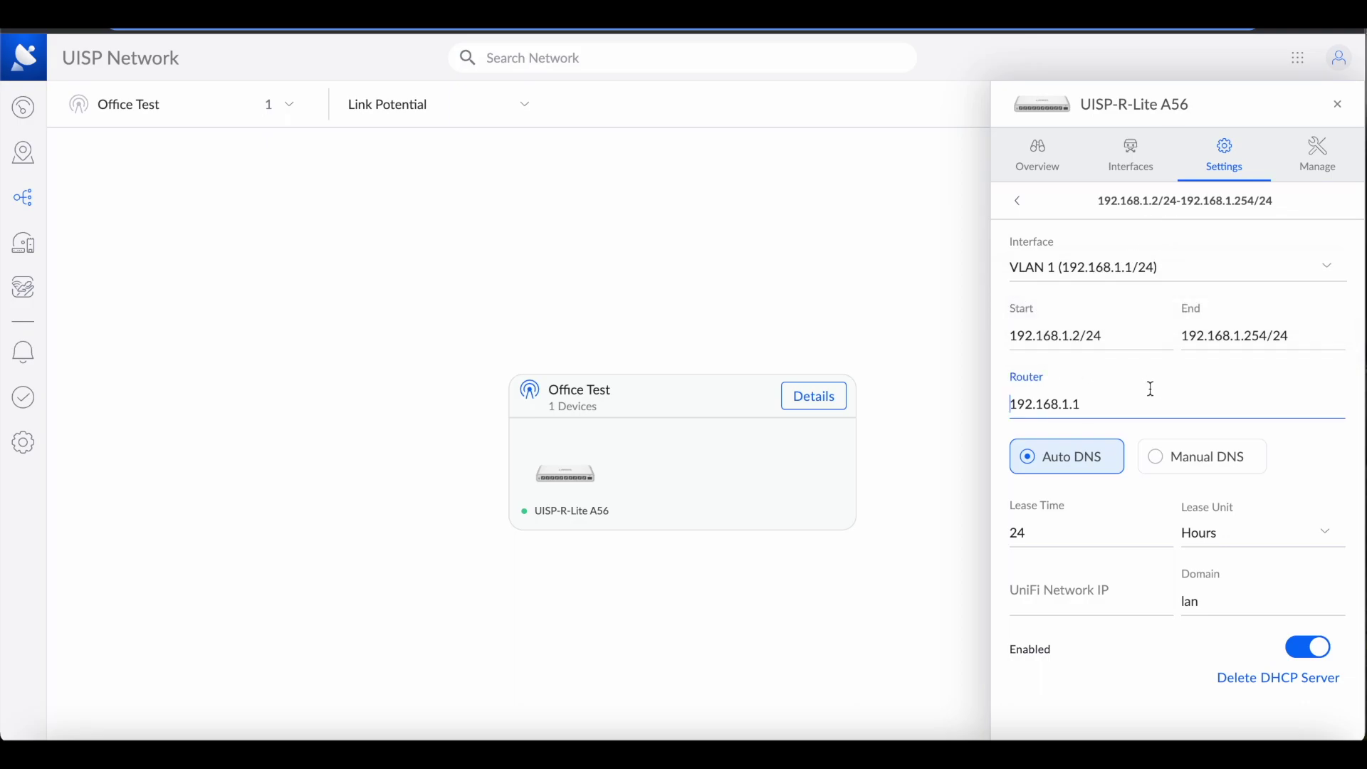
Change the DHCP range to 192.168.88.2–192.168.88.254 and the router to 192.168.88.1
click(1066, 335)
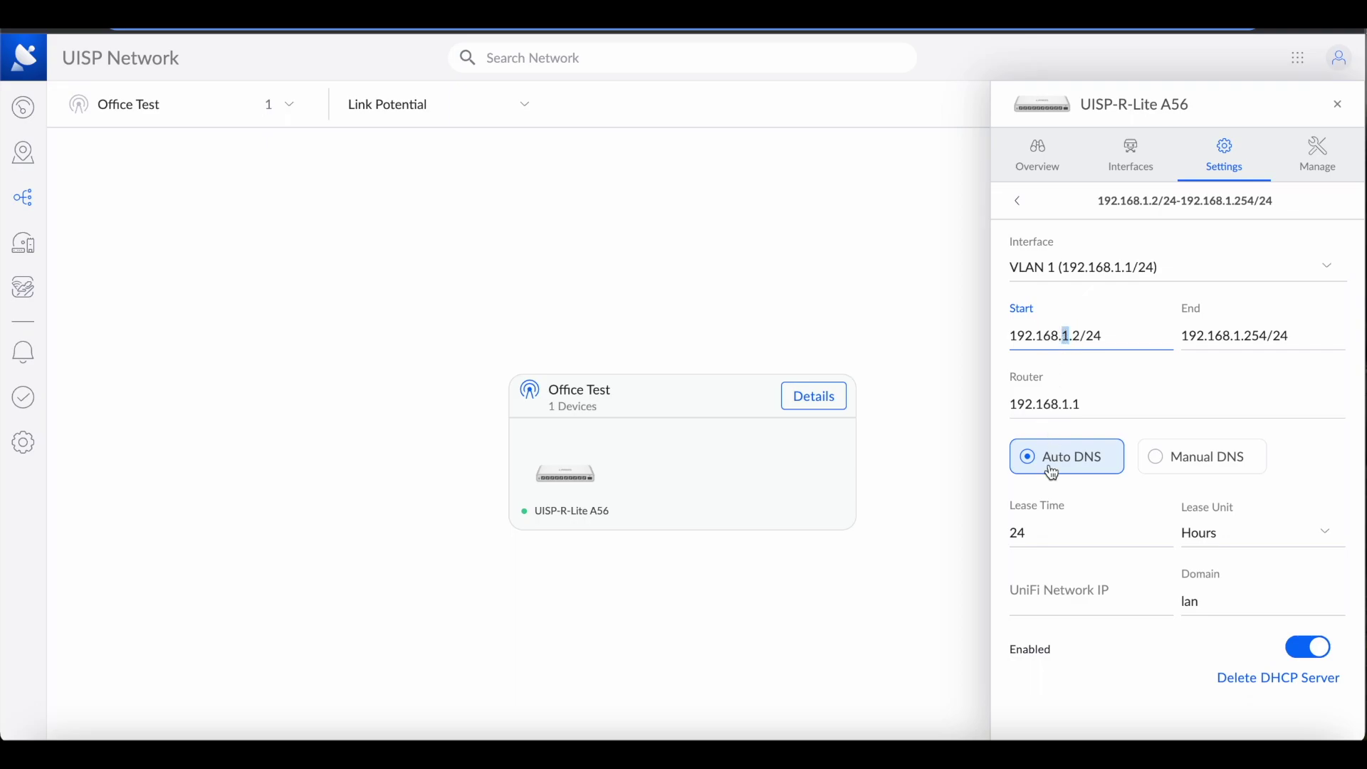
text(88)
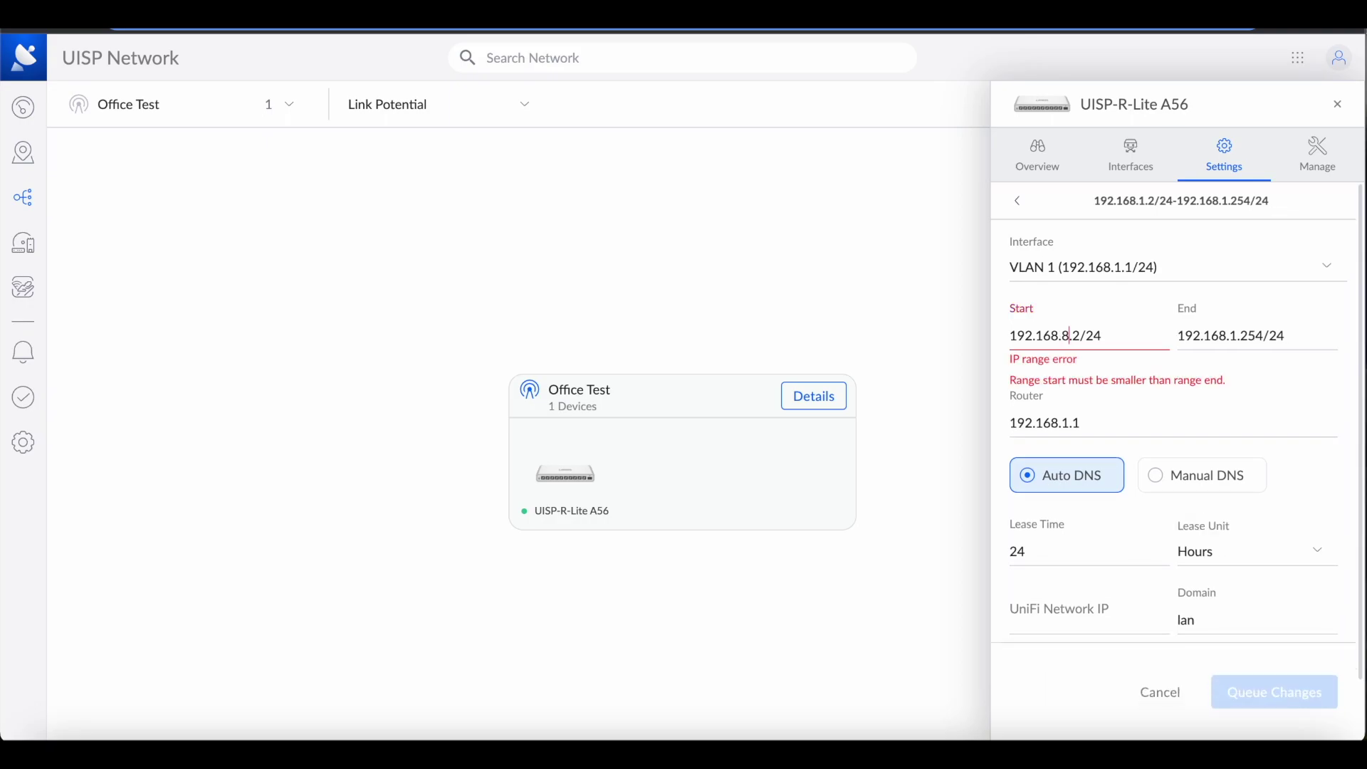
click(1234, 337)
text(88)
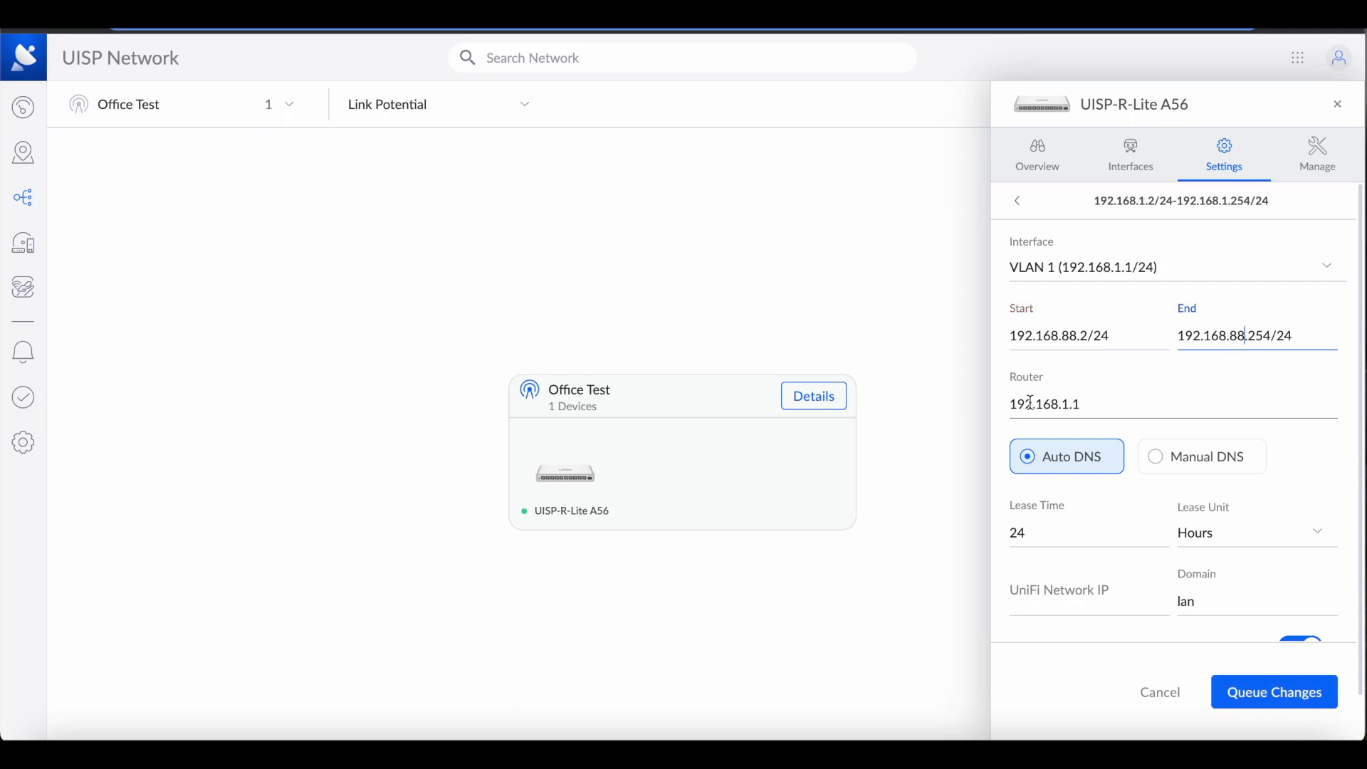
click(1068, 407)
drag(1070, 405, 1063, 405)
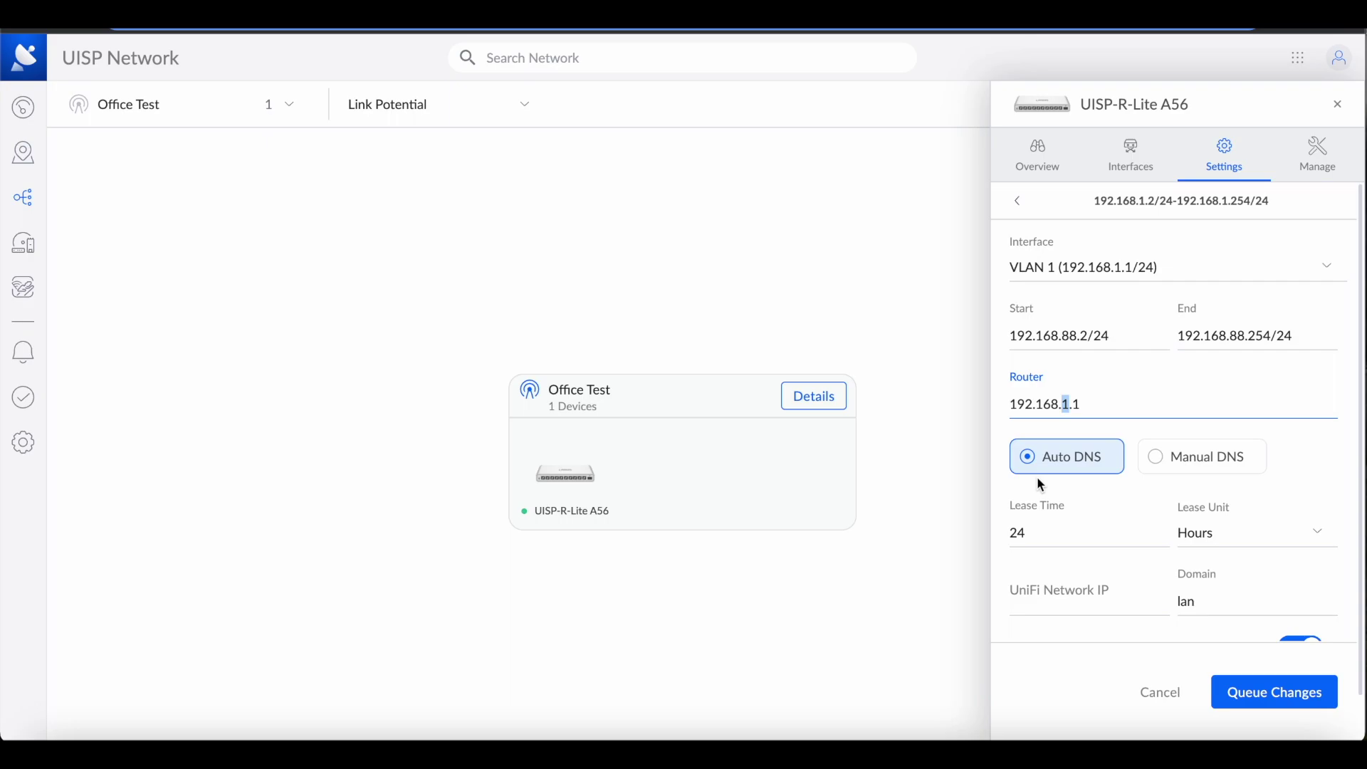
text(88)
Queue and apply the DHCP changes, then briefly check the Mac's network settings
scroll(1156, 428, down, 1)
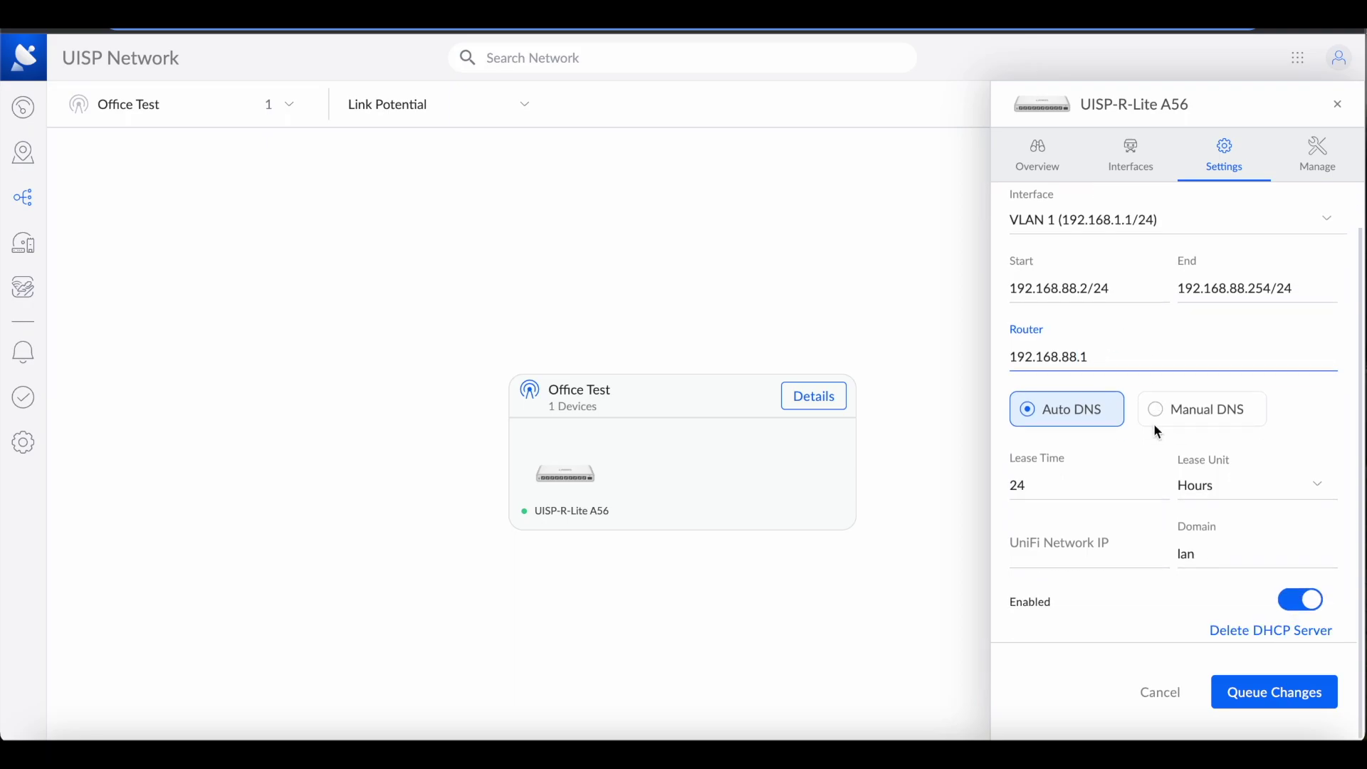
scroll(1154, 427, up, 1)
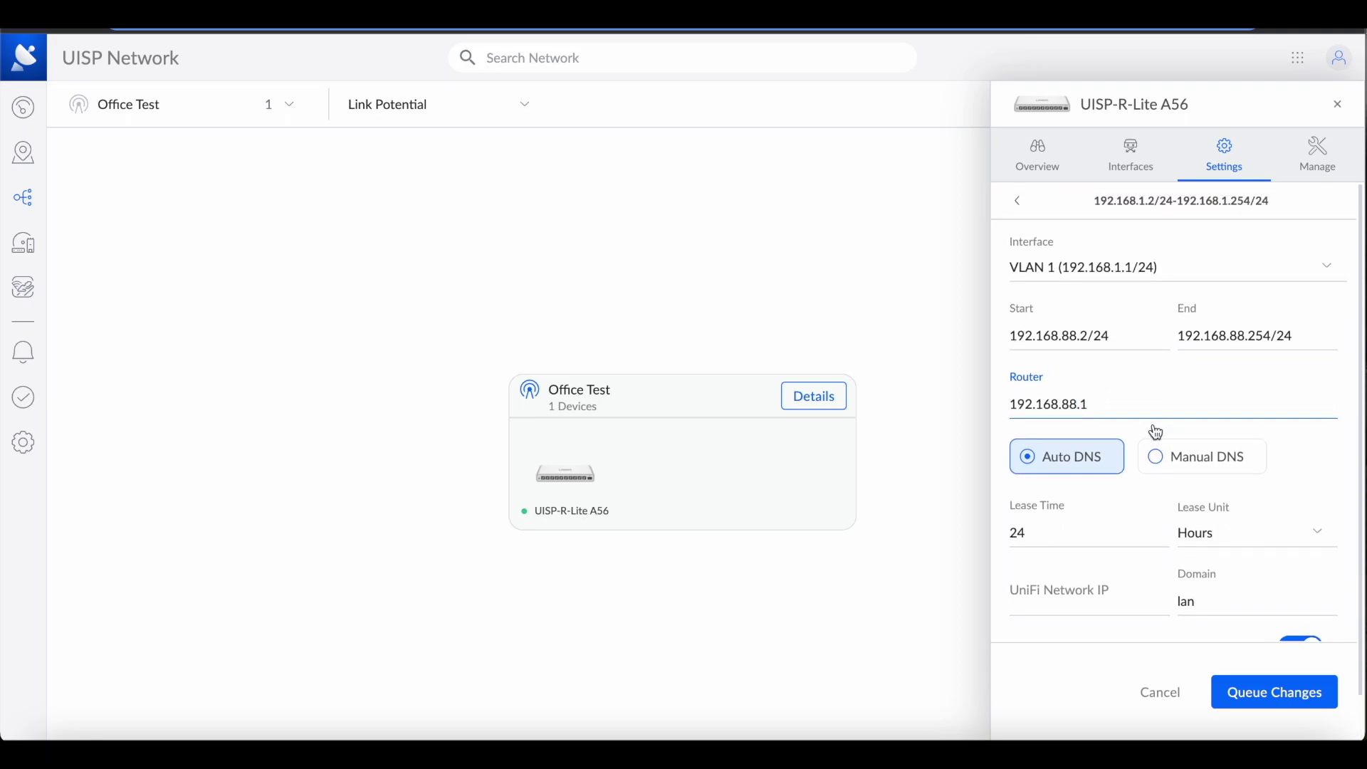
click(1275, 703)
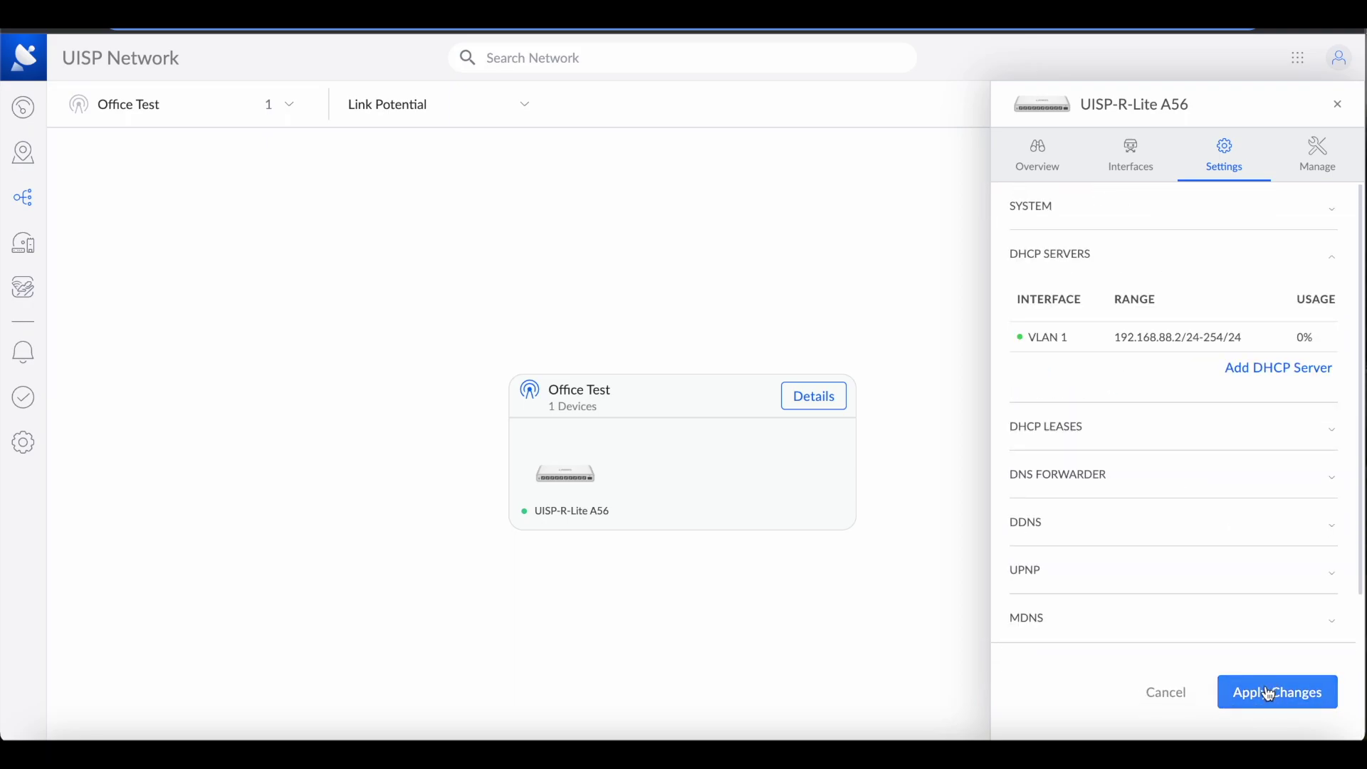
click(1270, 694)
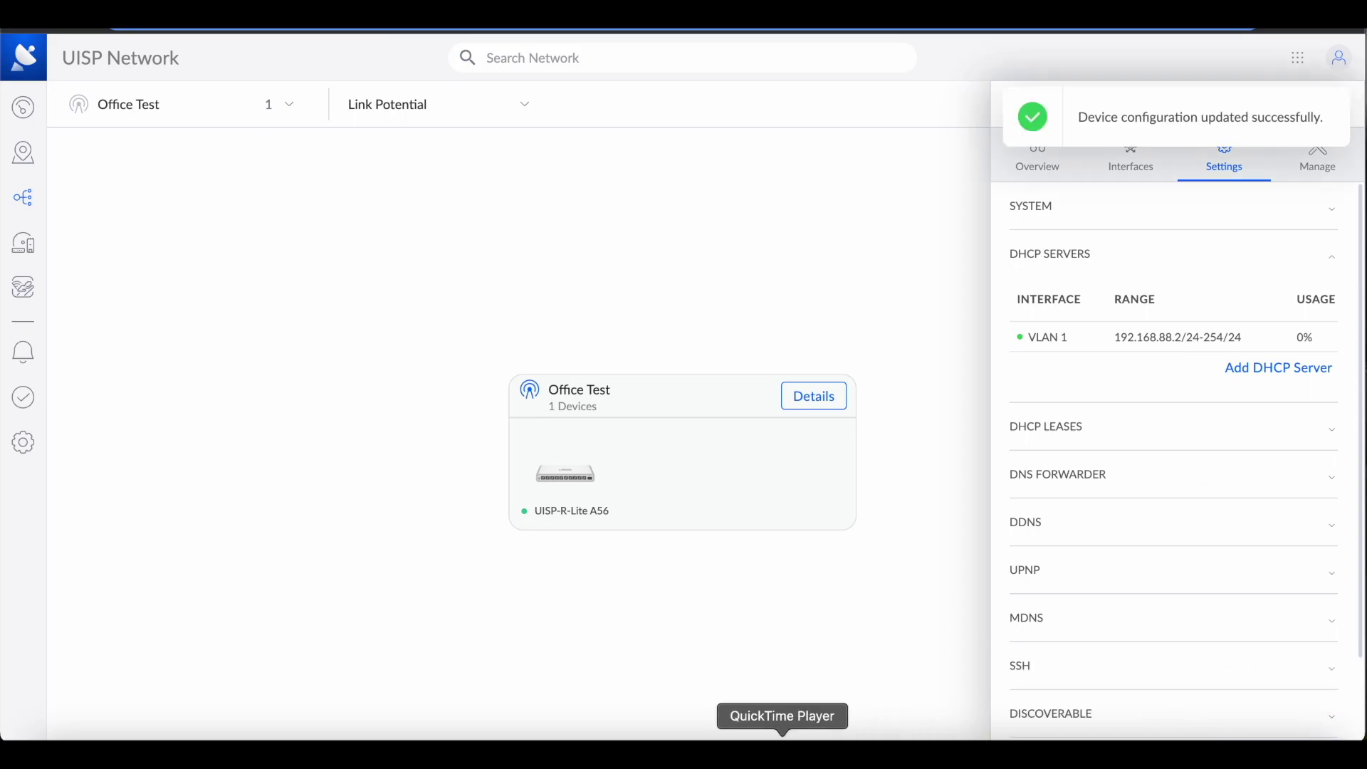
click(842, 748)
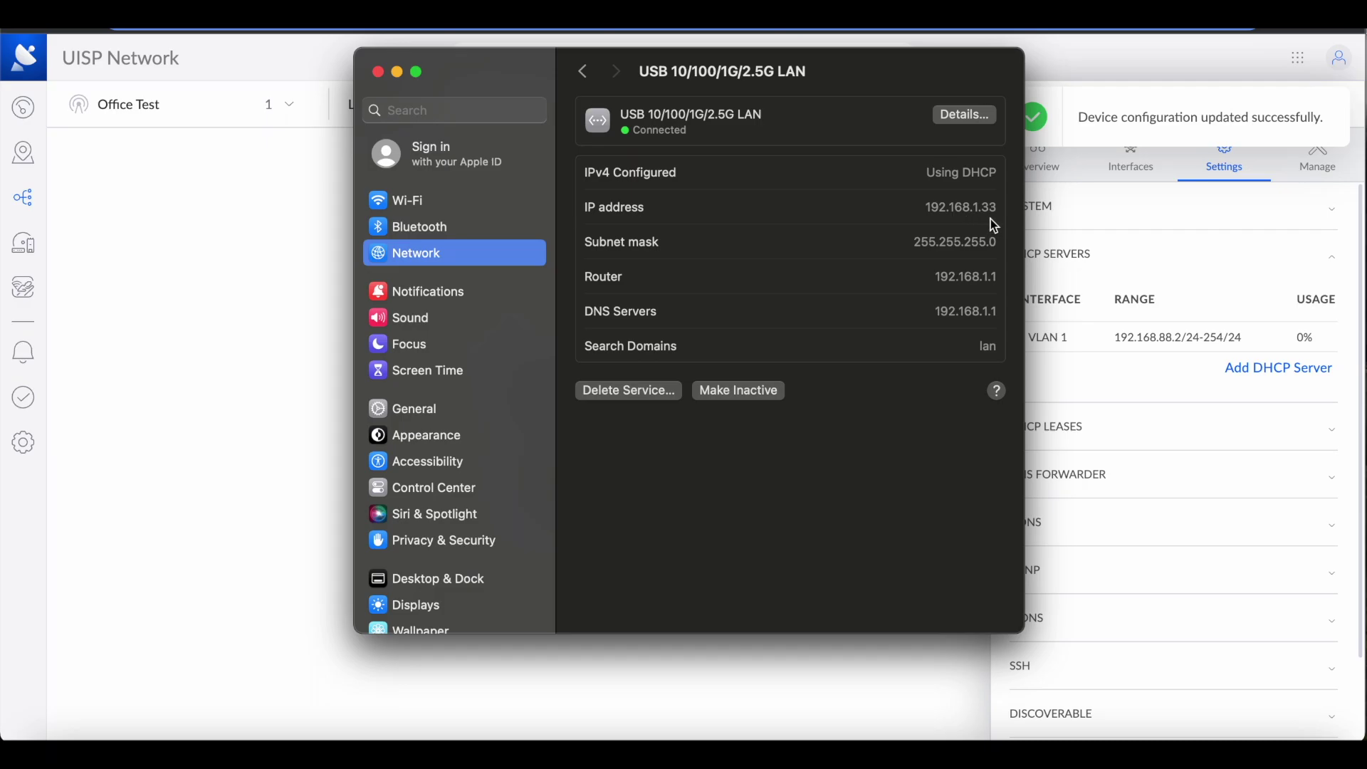
click(398, 73)
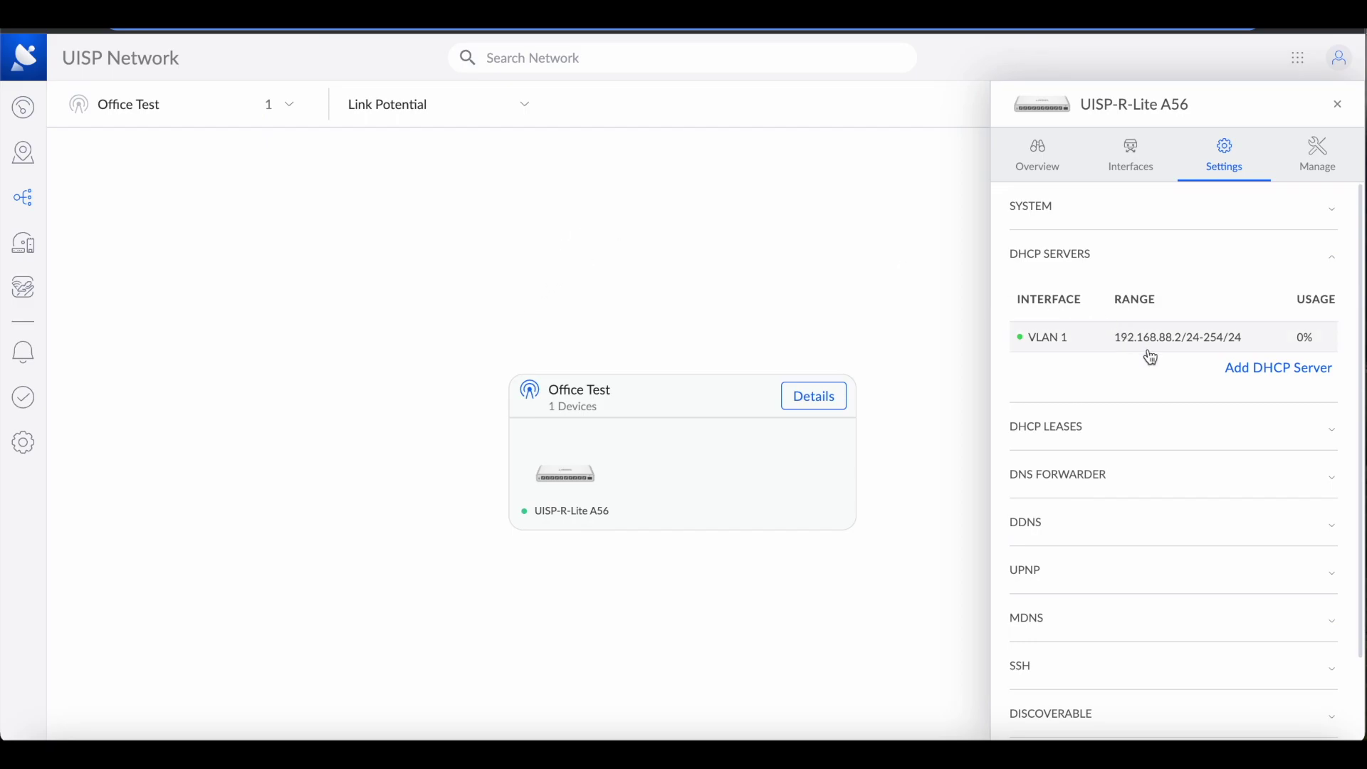
Open the configuration of the Switch's VLAN 1 interface
click(1142, 165)
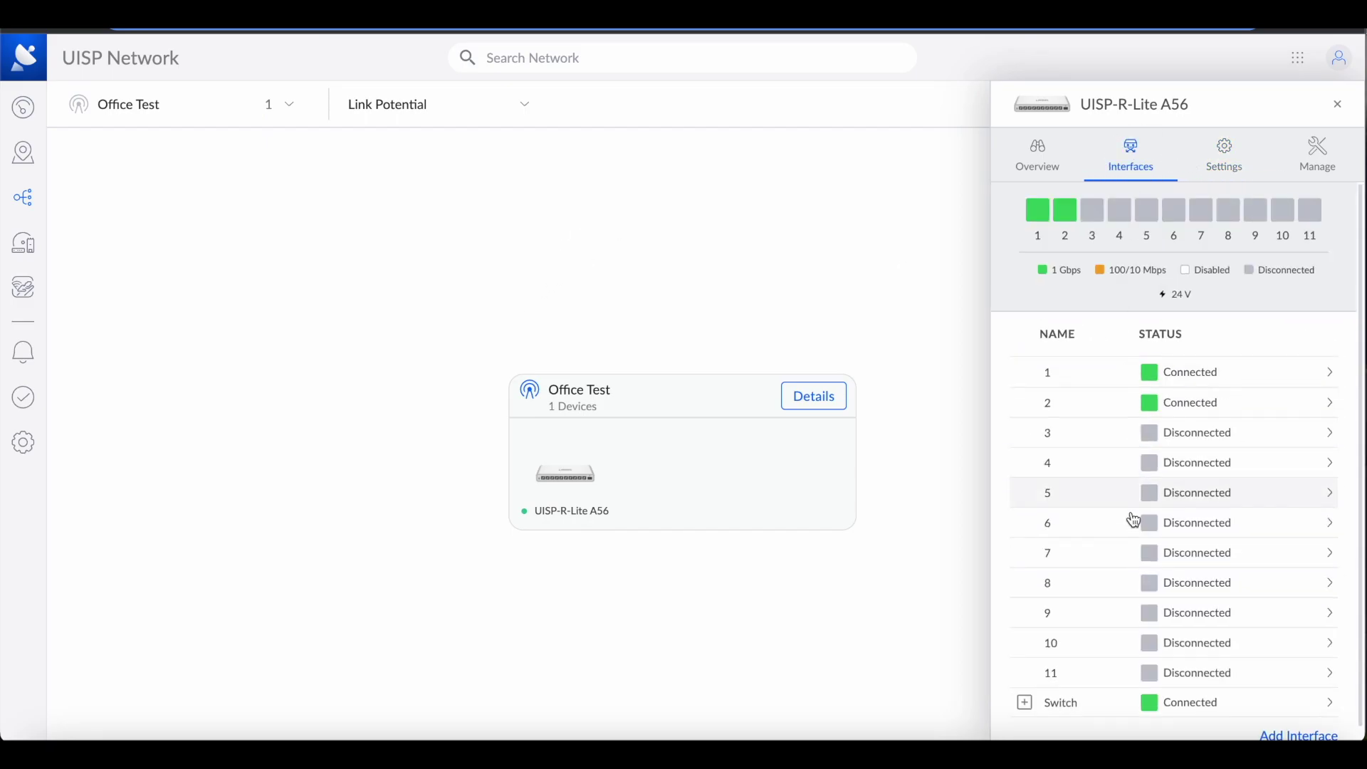
scroll(1129, 531, down, 1)
click(1024, 690)
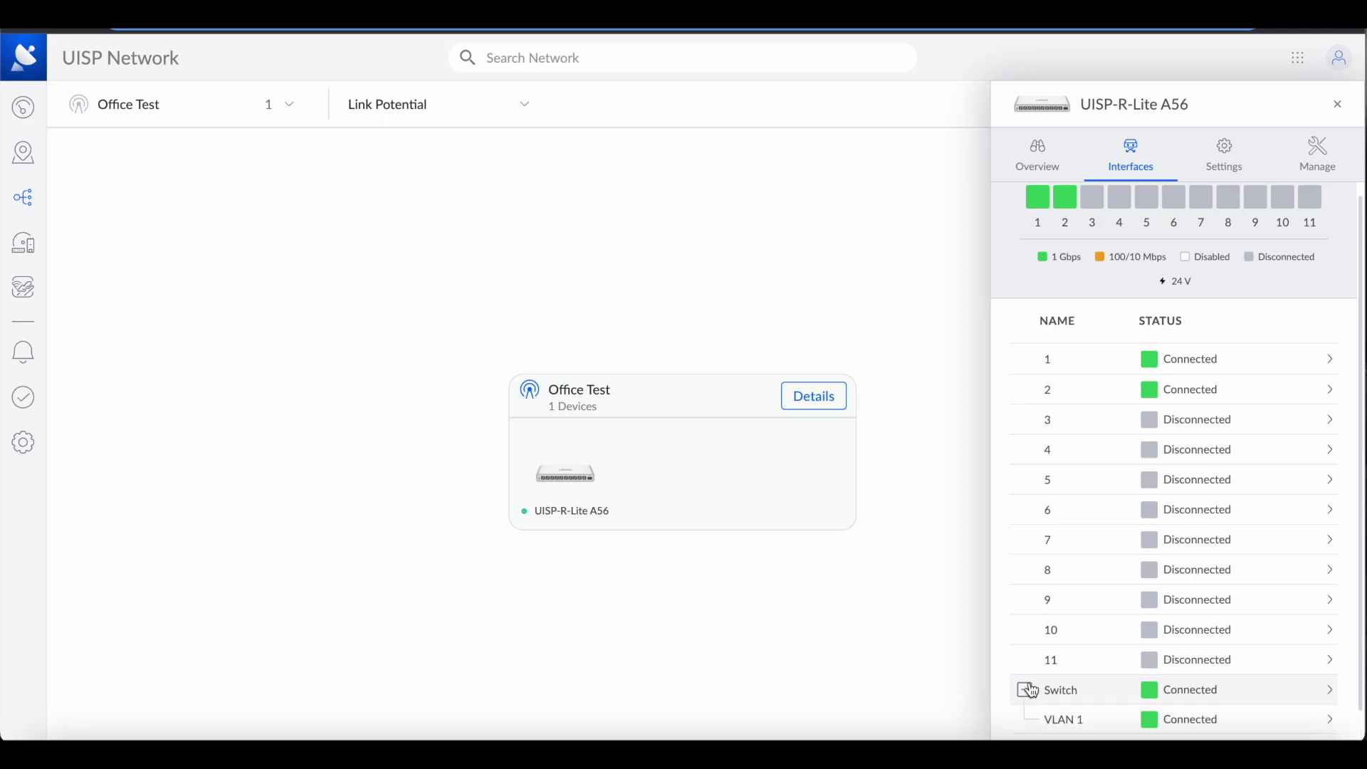
scroll(1129, 641, down, 1)
click(1077, 690)
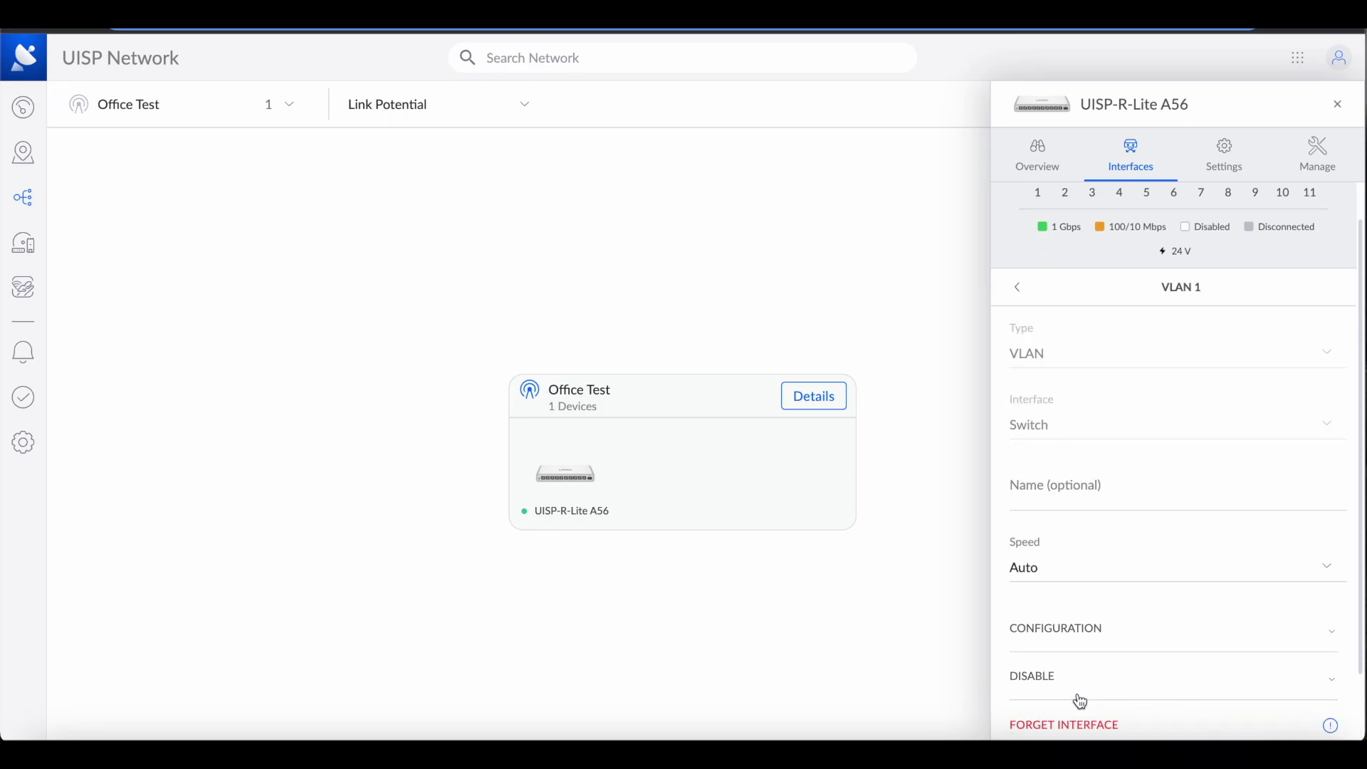
scroll(1111, 584, down, 1)
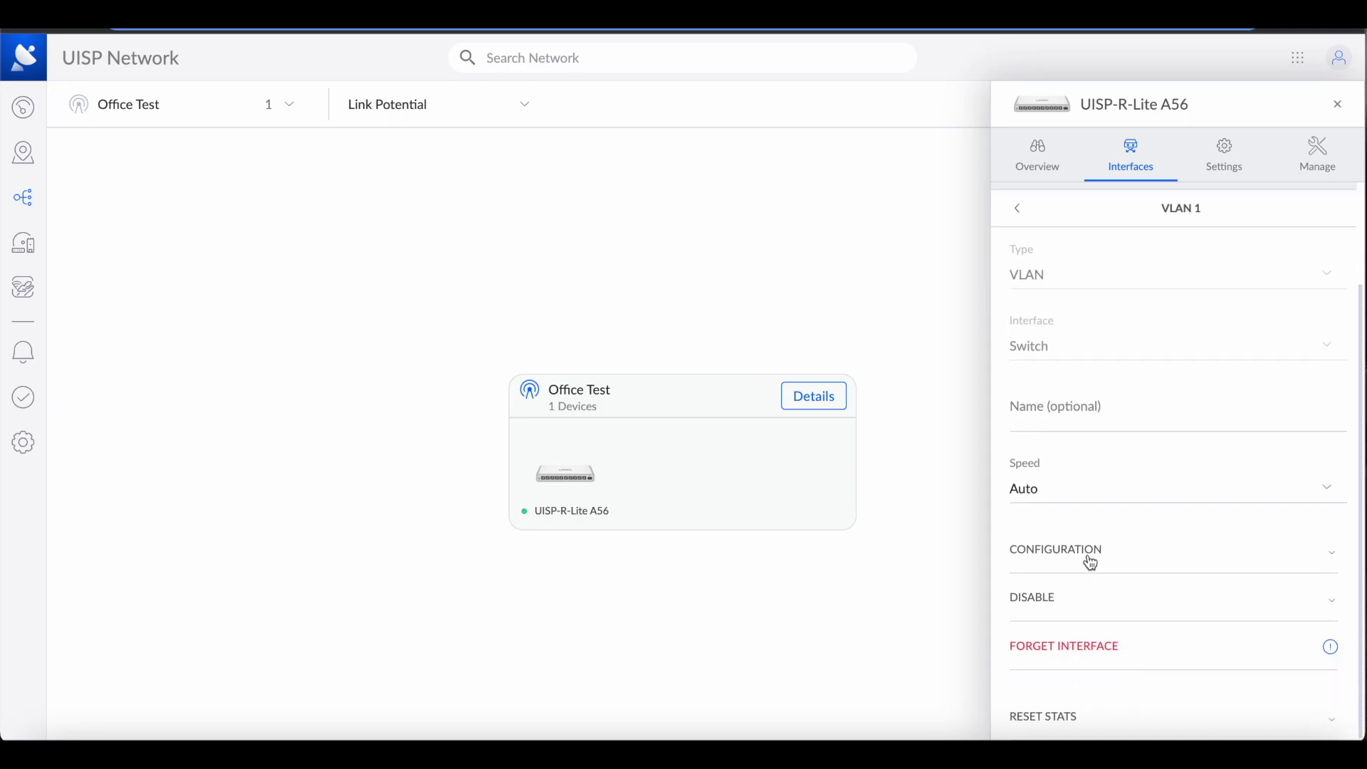
click(1090, 559)
scroll(1137, 648, down, 5)
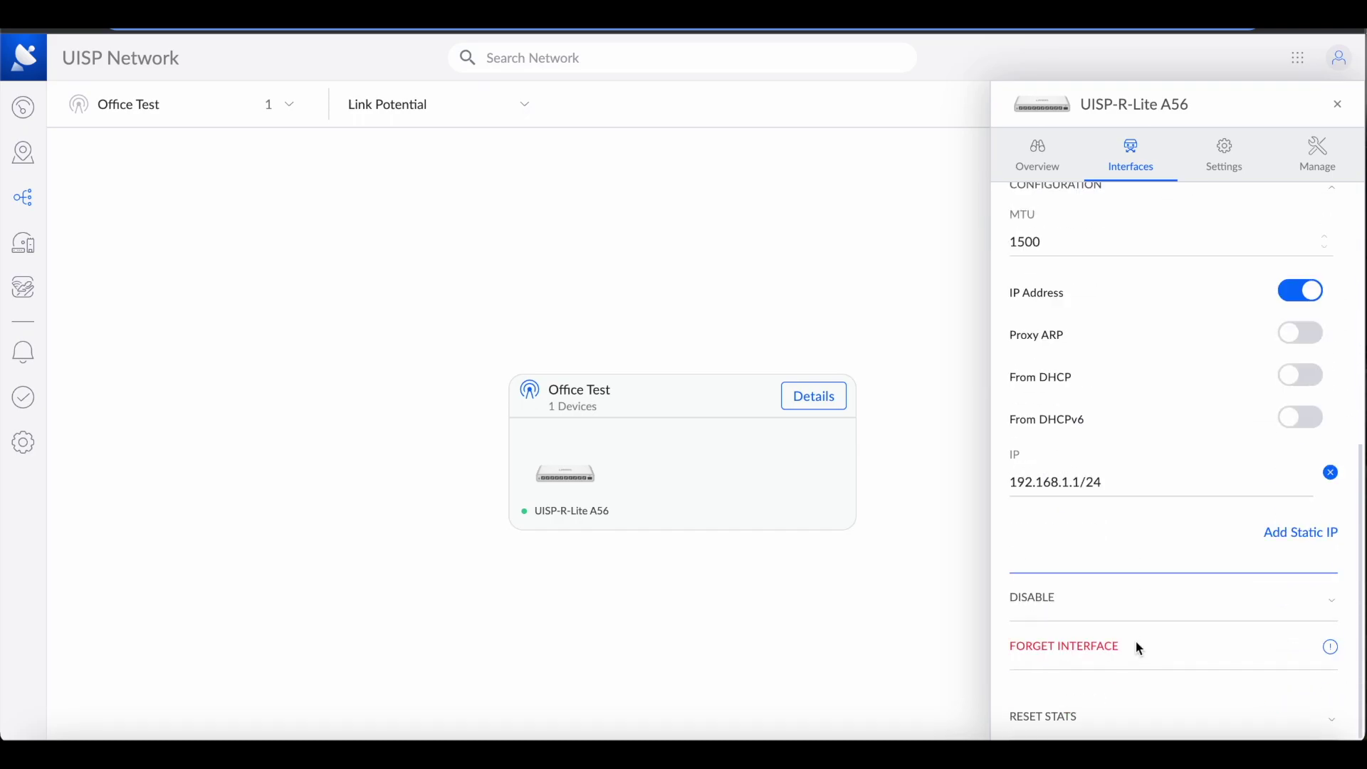
Change the VLAN 1 IP address to 192.168.88.1/24, apply it, and return to the overview
click(1068, 484)
double_click(1067, 484)
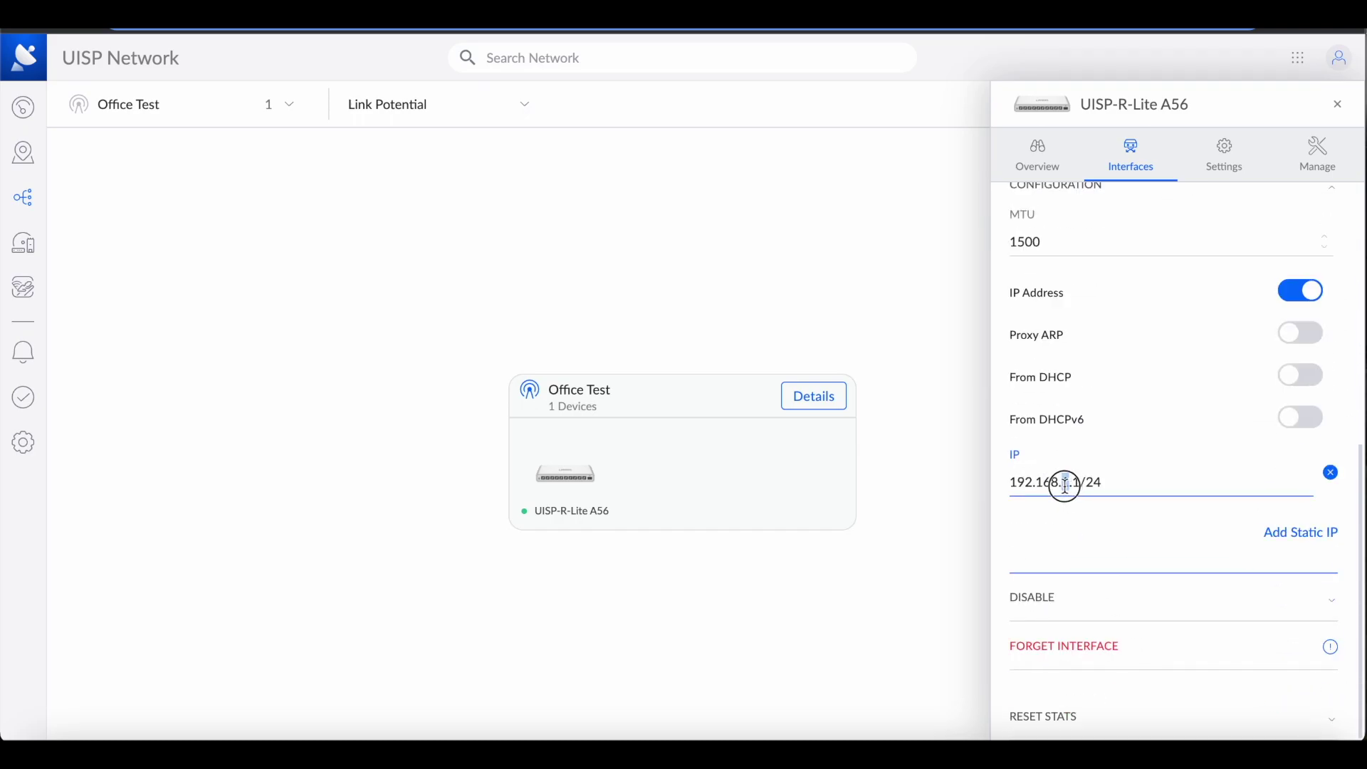
text(88)
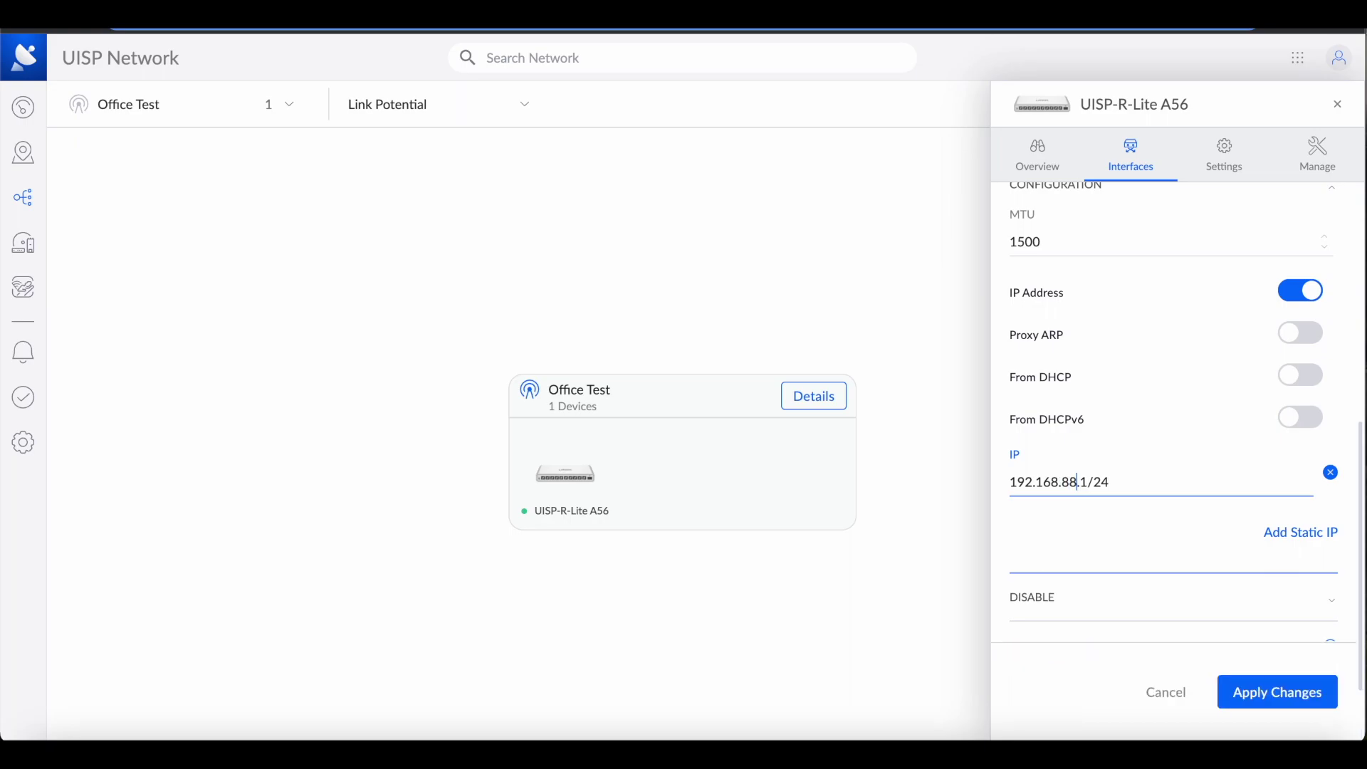
click(1277, 696)
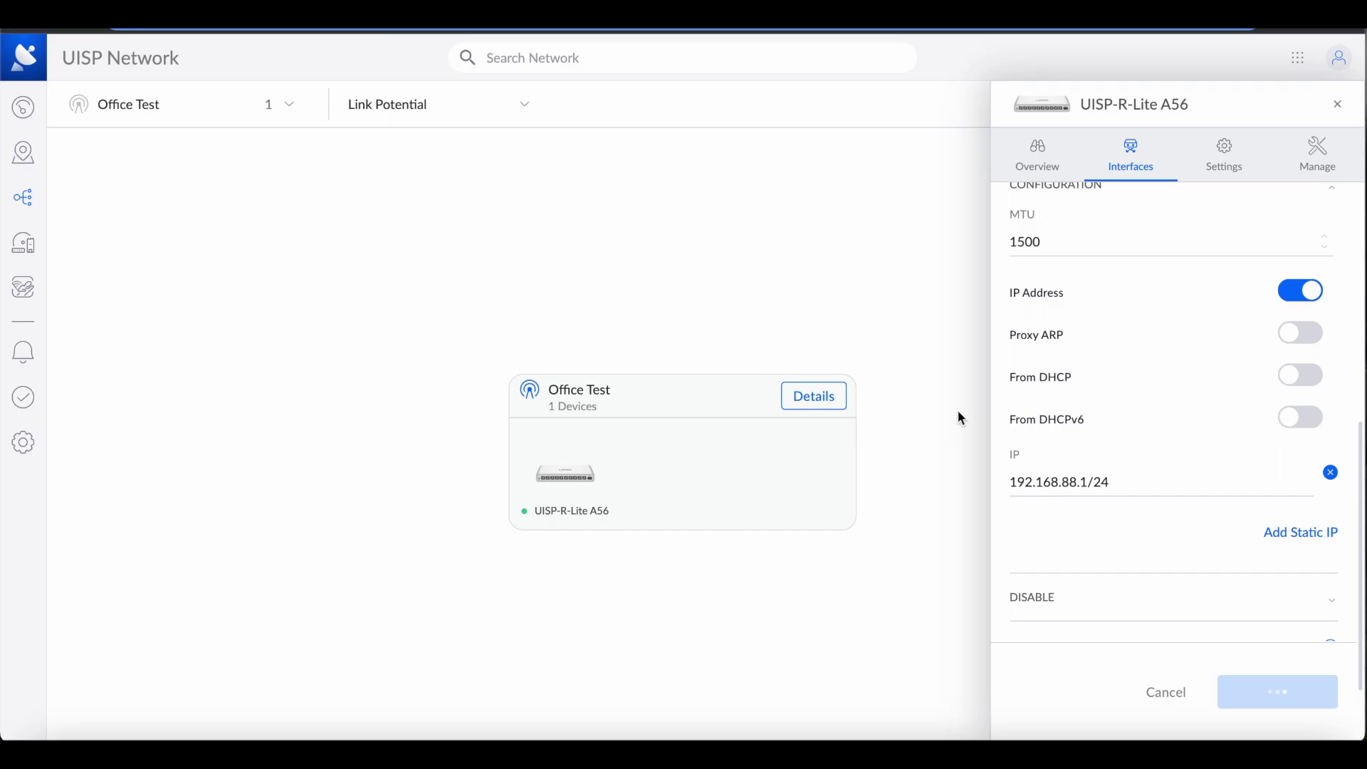
click(1042, 147)
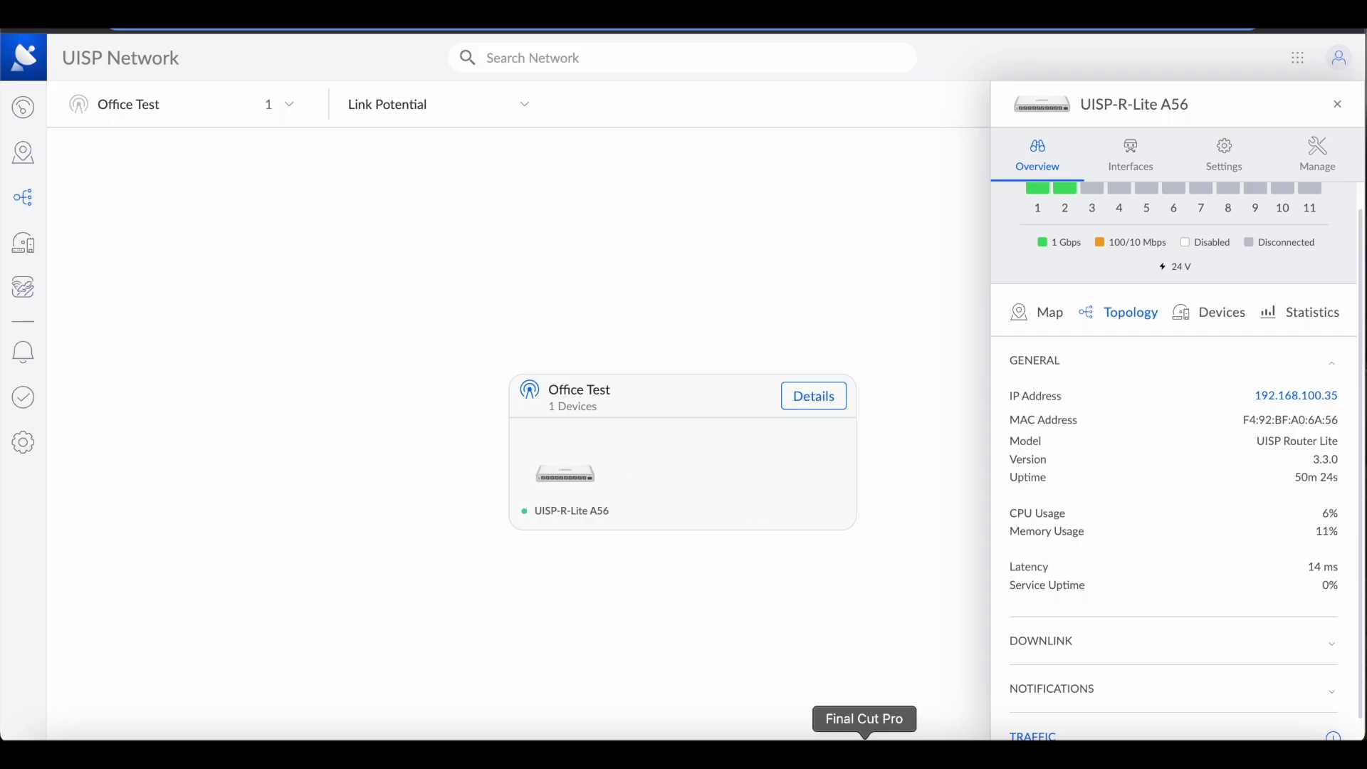
click(842, 754)
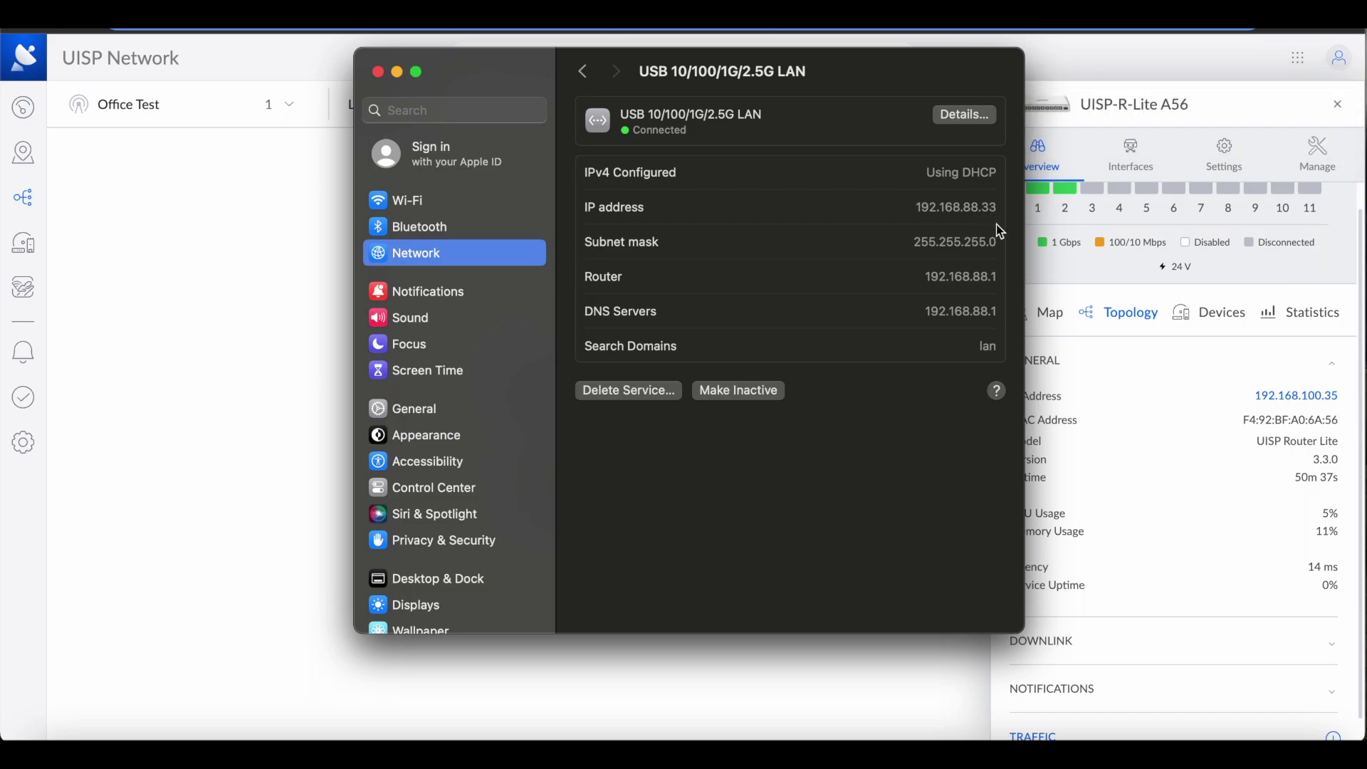
click(223, 228)
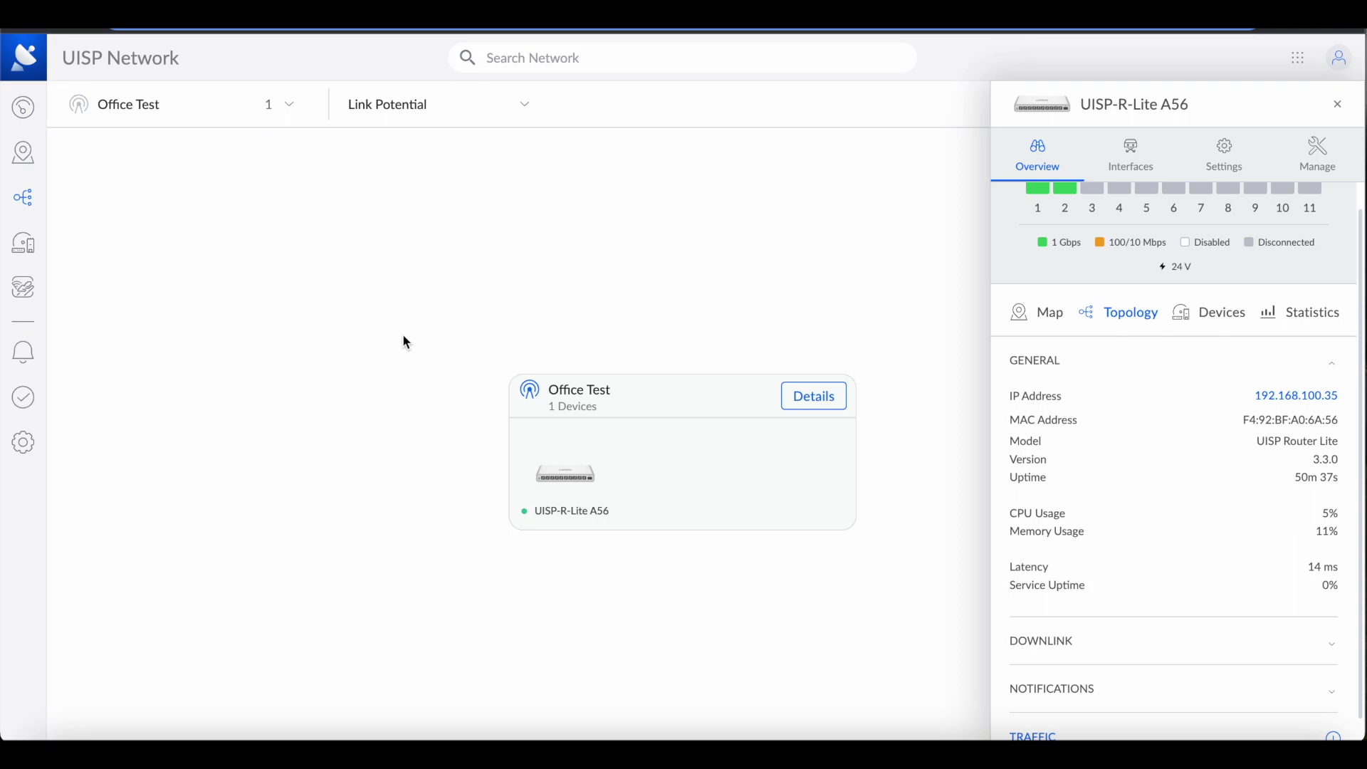
Look through the router's Interfaces, settings and device management sections
scroll(404, 337, up, 3)
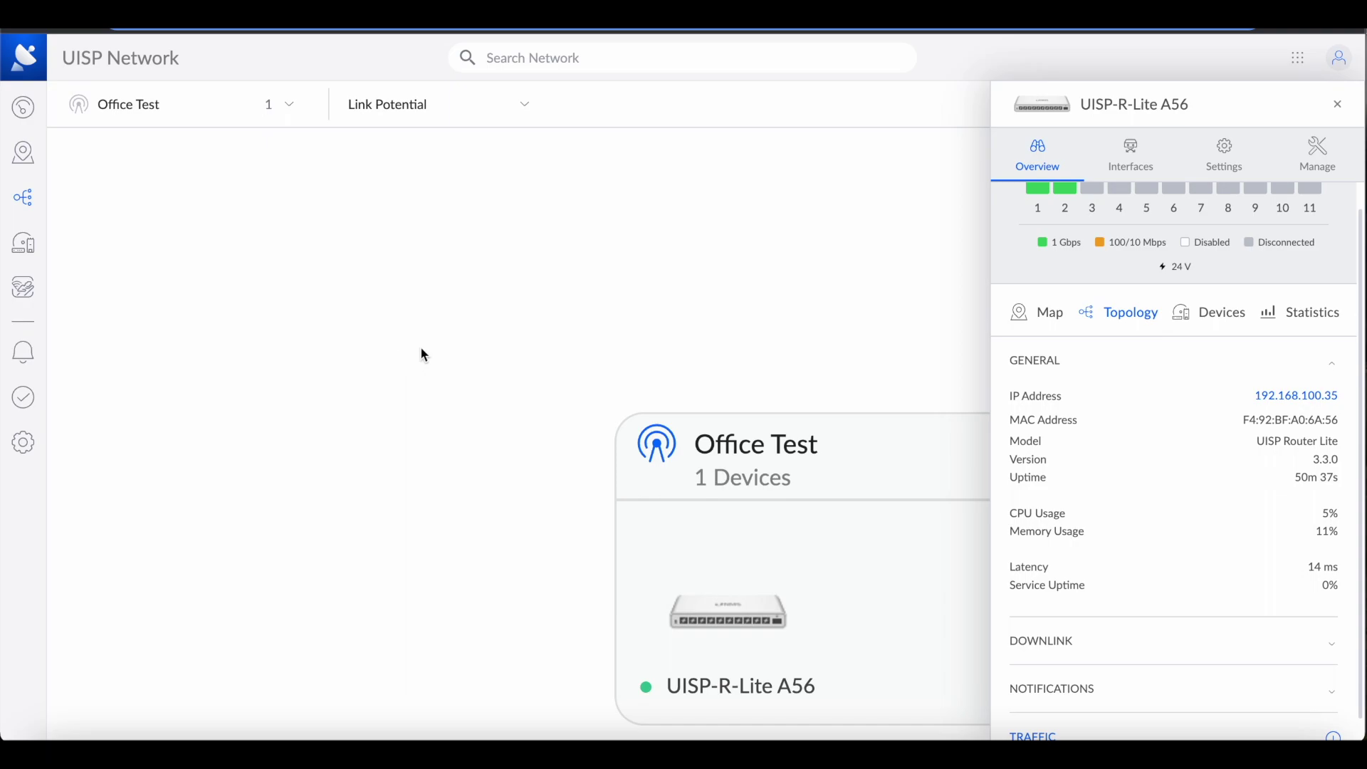
click(1133, 150)
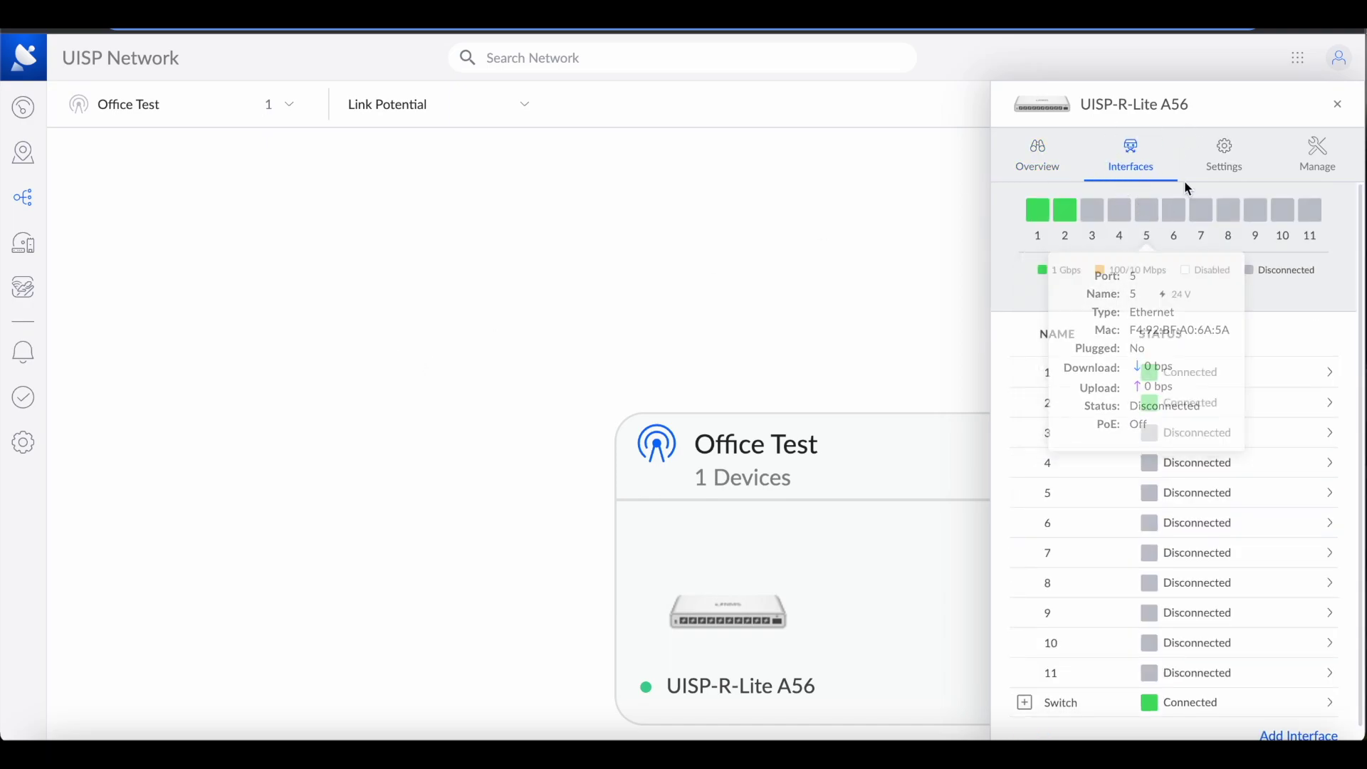
scroll(1279, 251, down, 1)
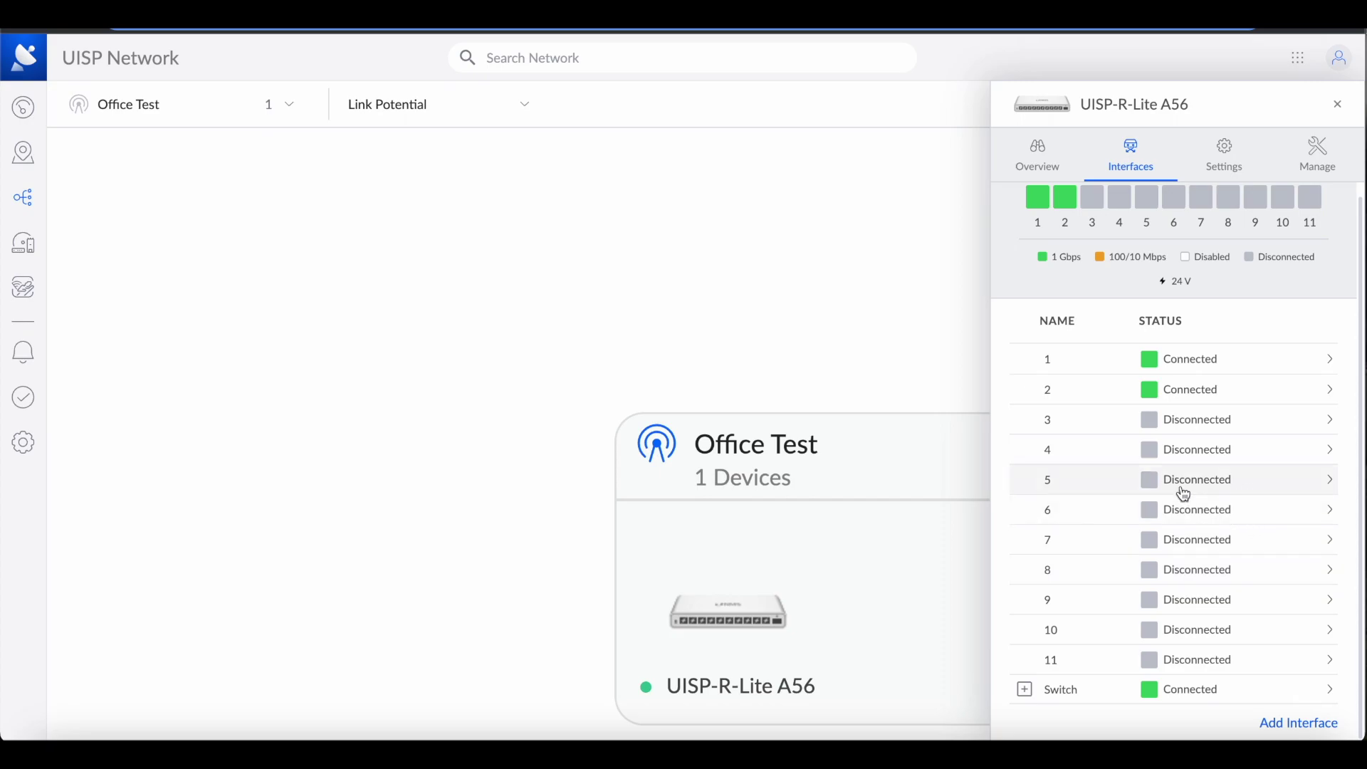
click(1224, 153)
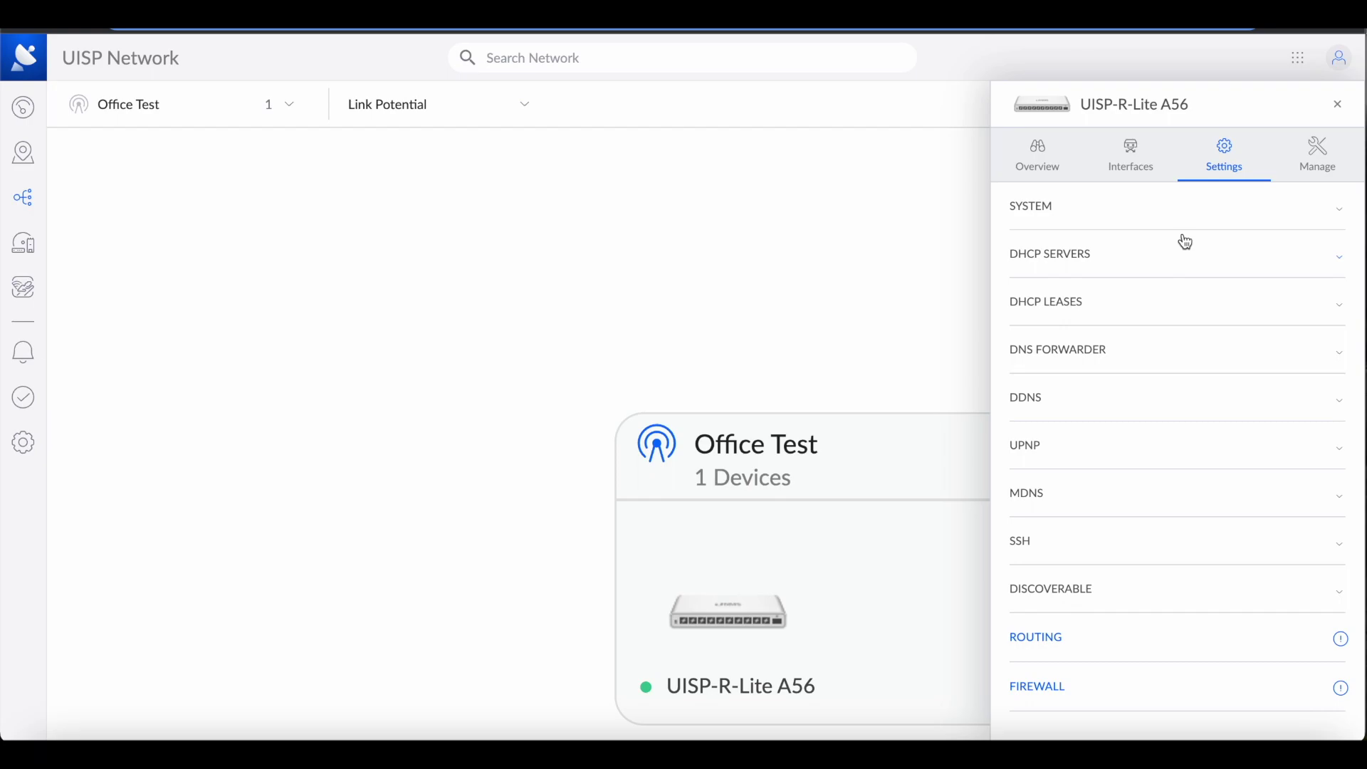
click(1319, 156)
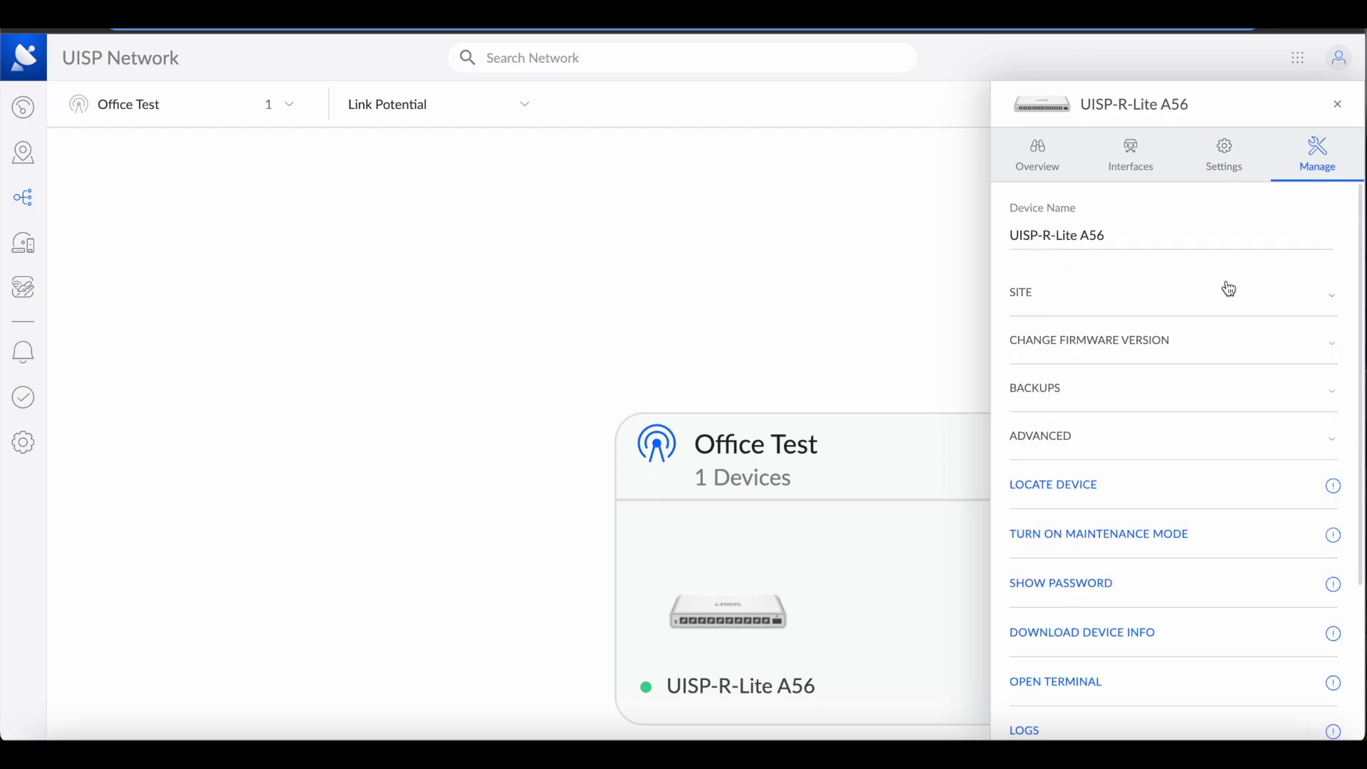
Check port 1's settings, then return to the interface list showing ports 1–2 and Switch connected
click(1132, 166)
mouse_move(1143, 379)
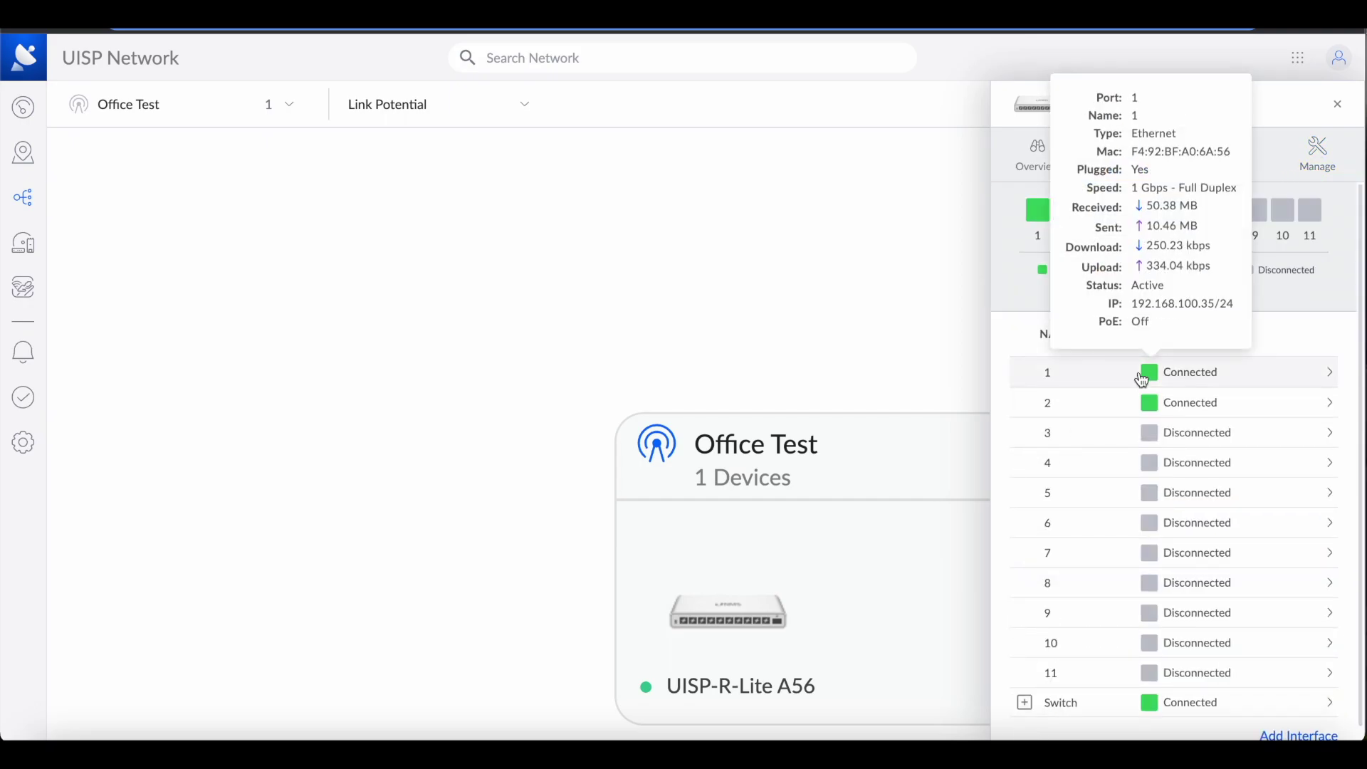
click(1220, 371)
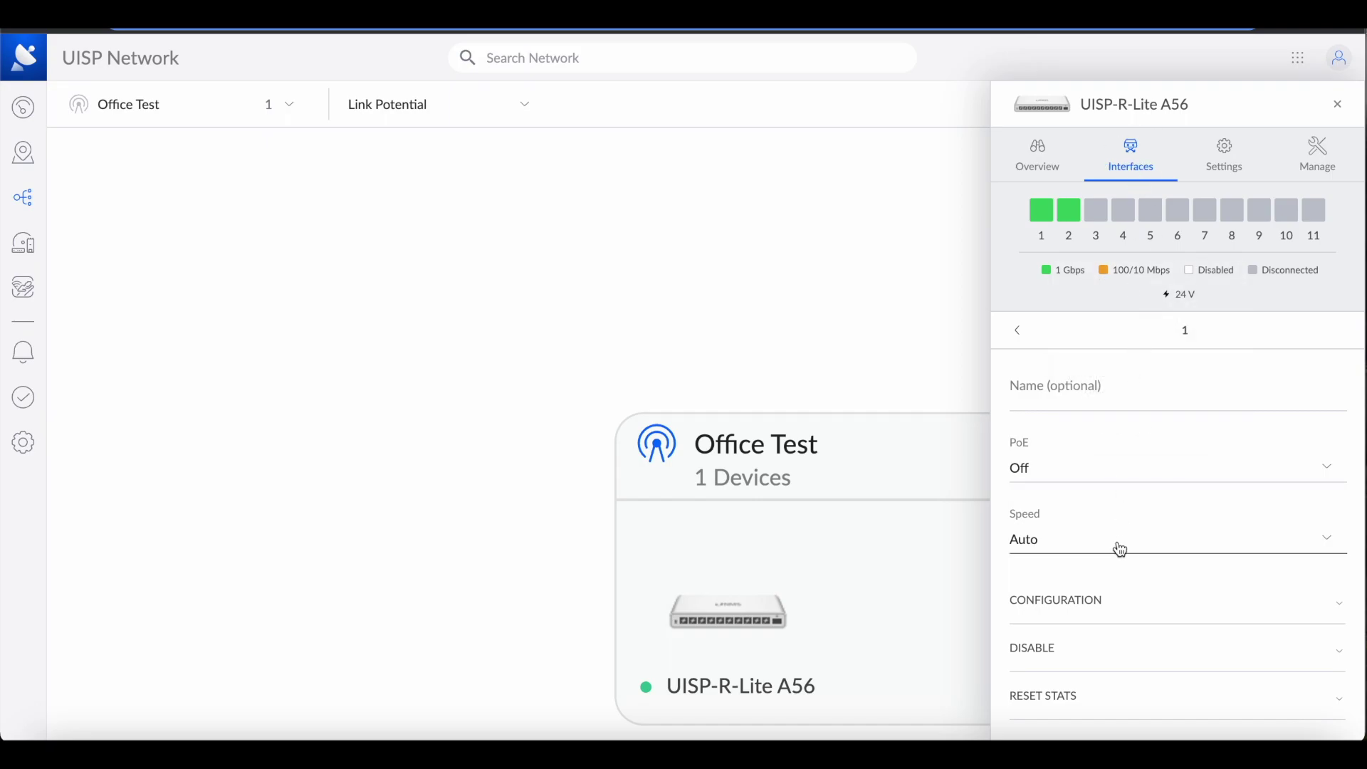
click(1047, 160)
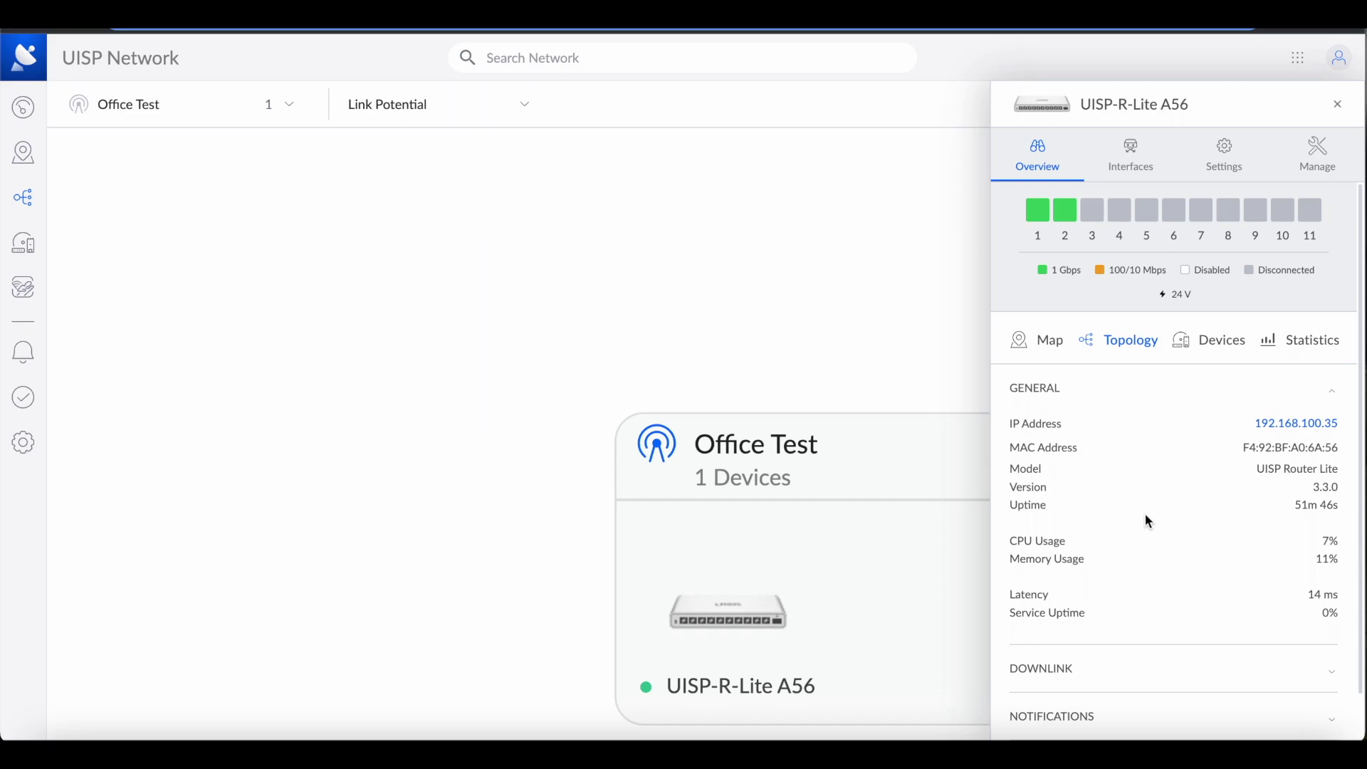
scroll(1147, 518, down, 1)
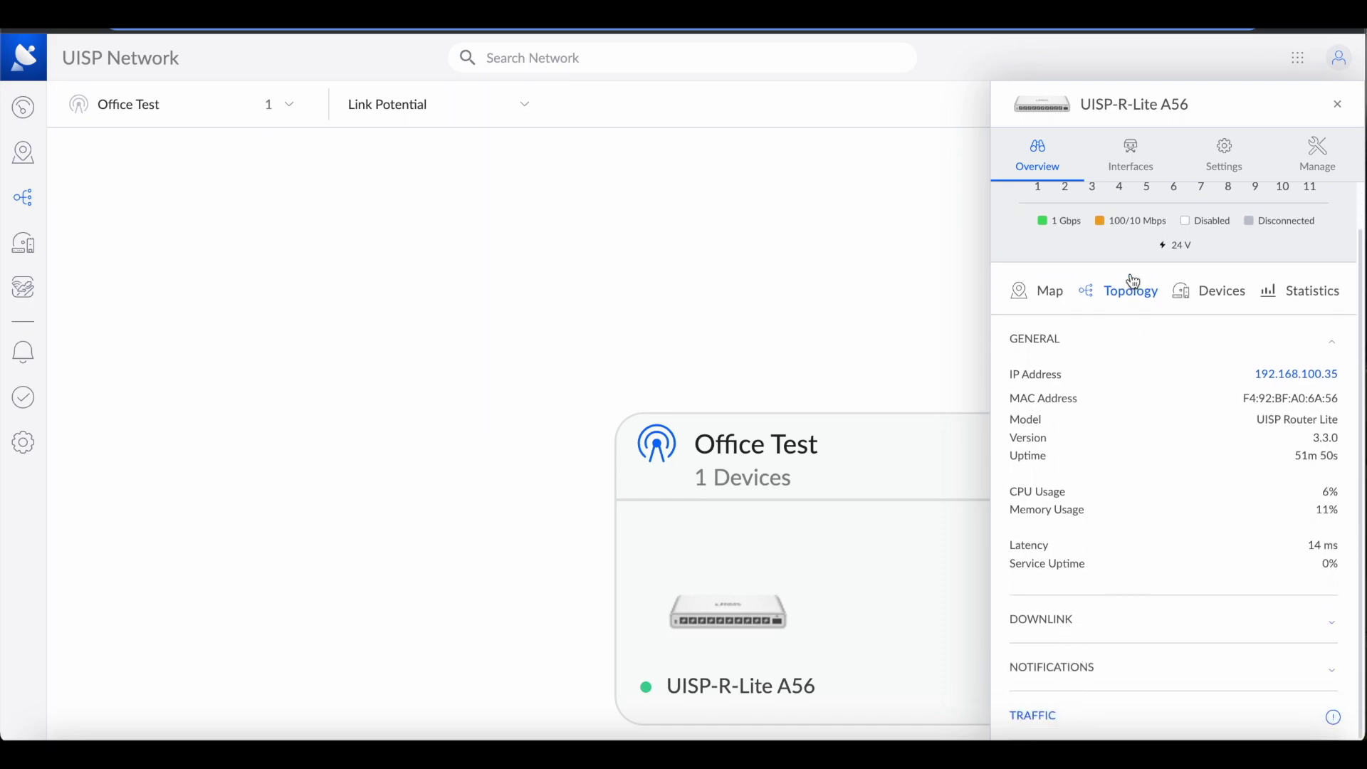
click(1131, 165)
scroll(1176, 392, down, 1)
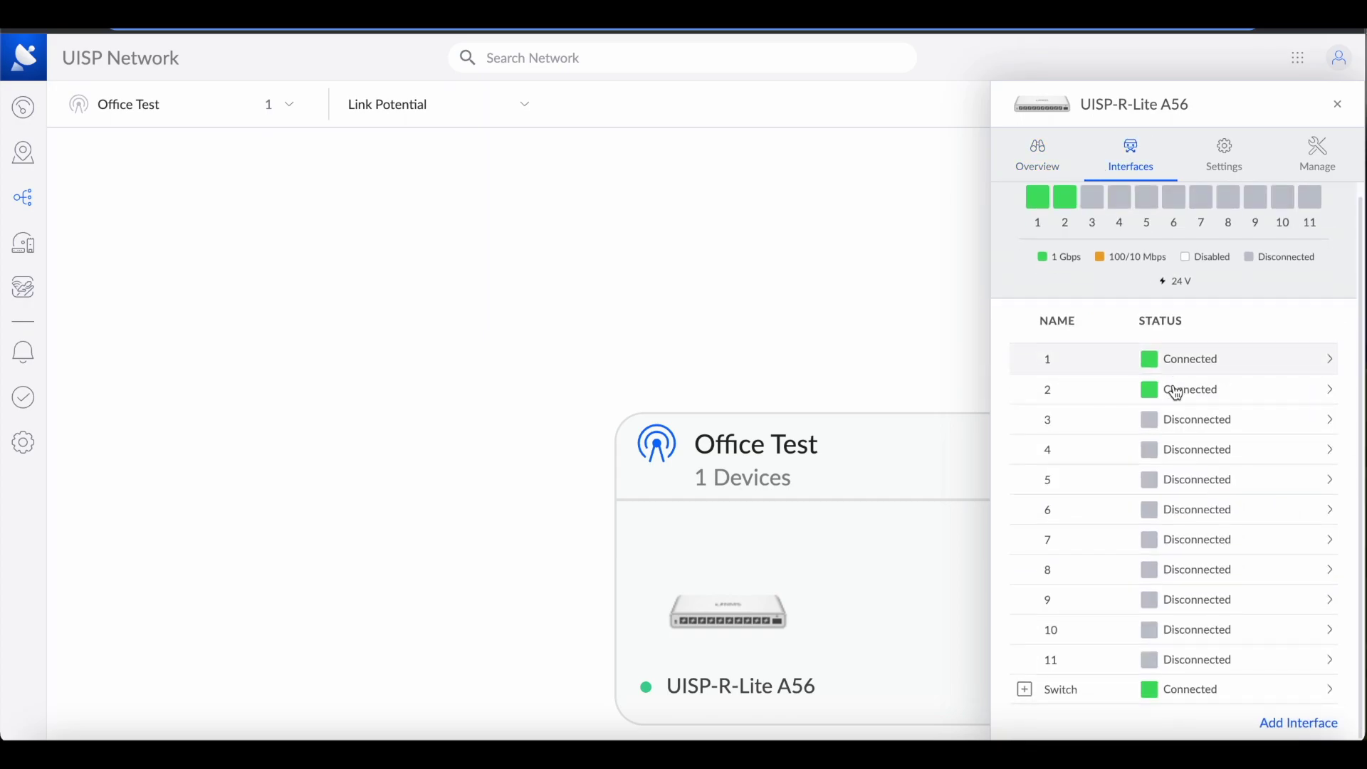
Open the Switch interface's SWITCH section to review each port's bridge toggle and PVID 1
click(1092, 690)
click(1090, 483)
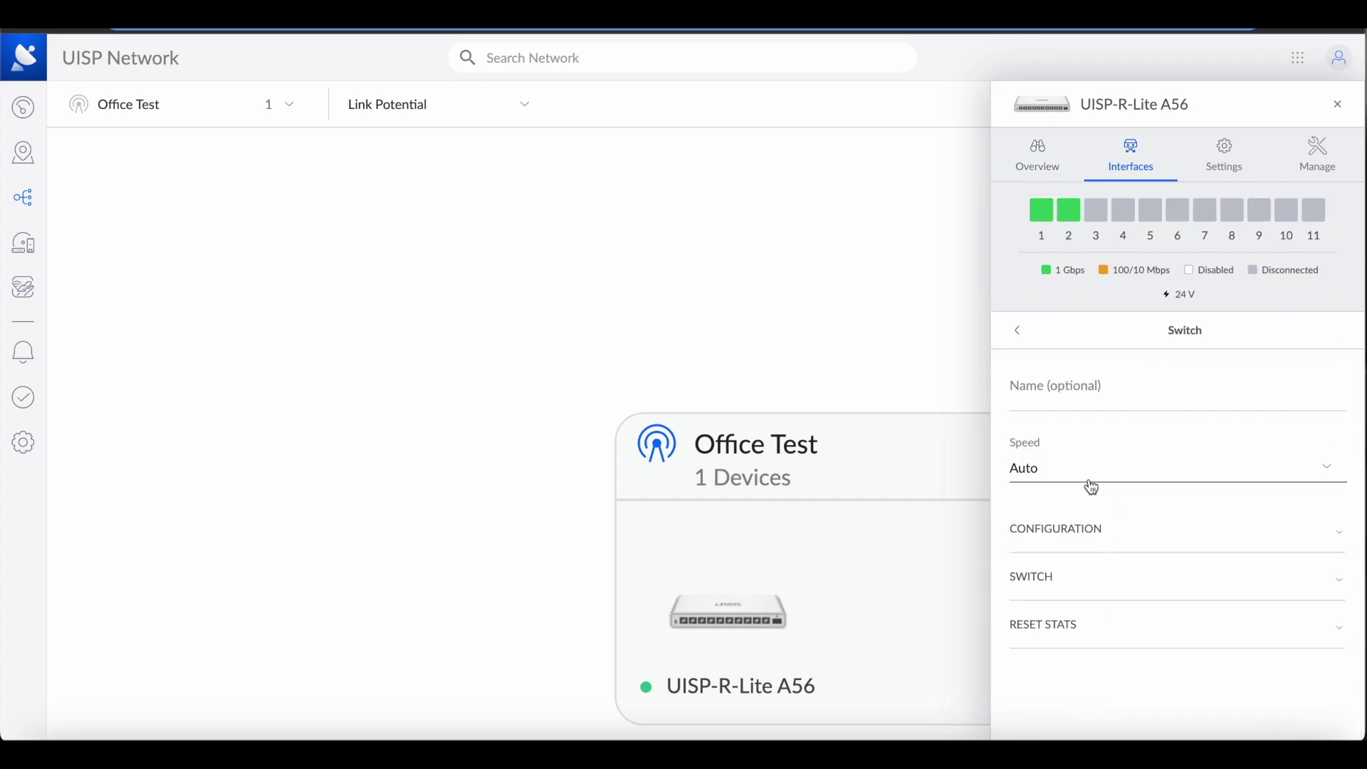
click(1111, 428)
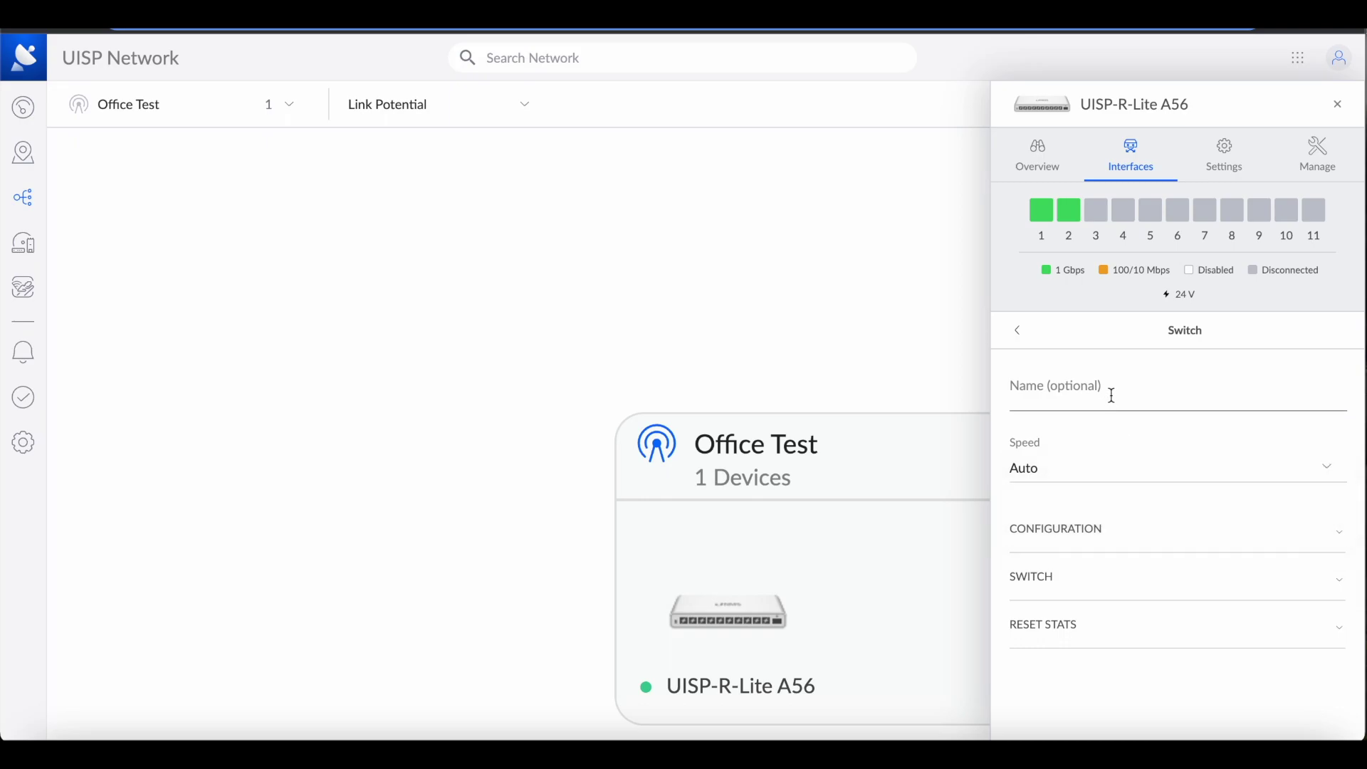
click(1072, 574)
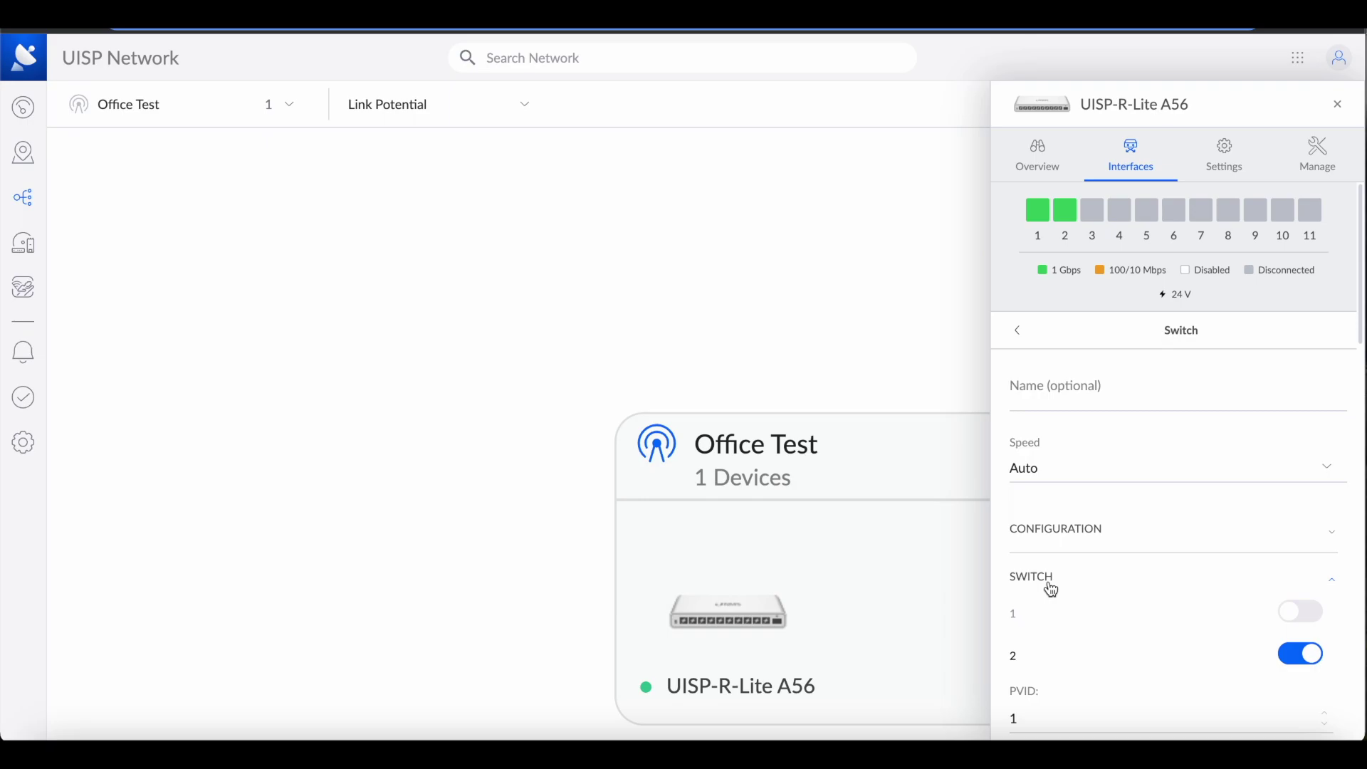
scroll(1052, 590, down, 5)
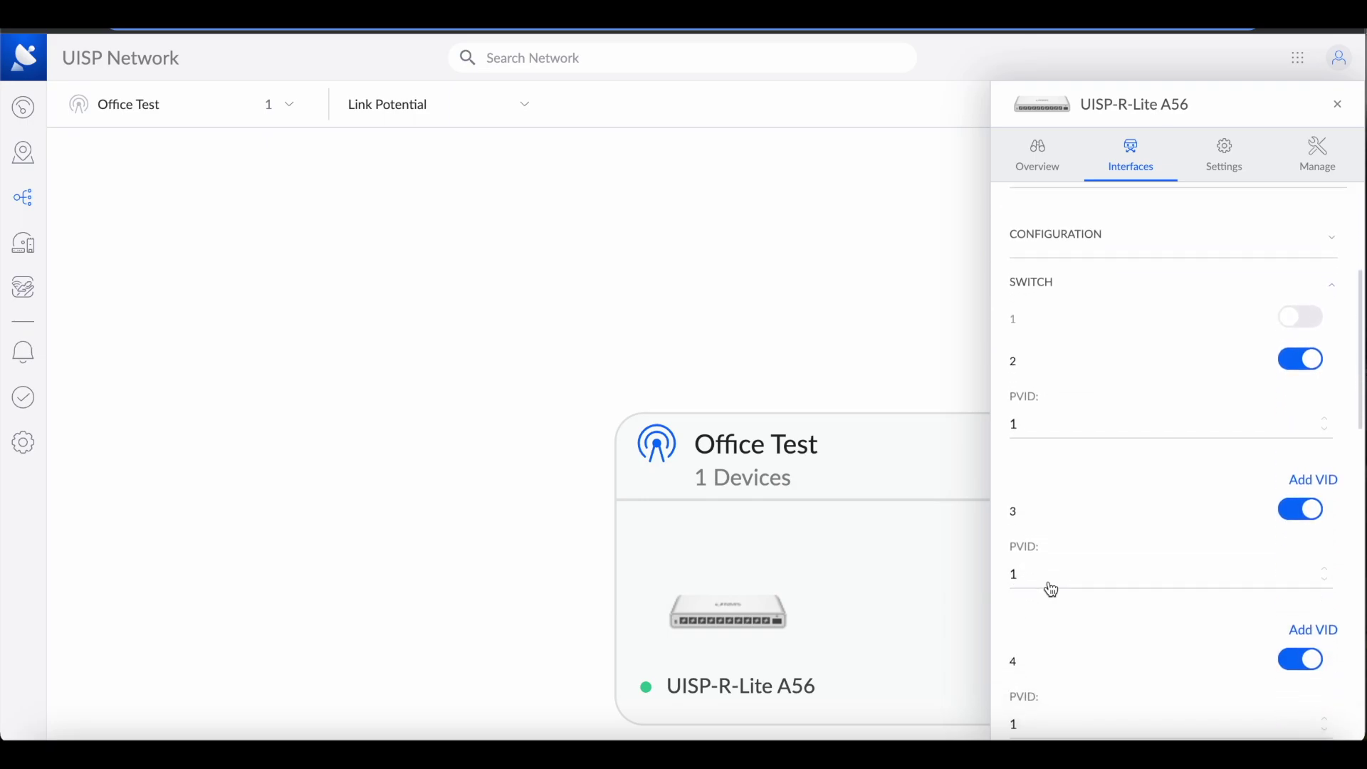
scroll(1051, 589, down, 3)
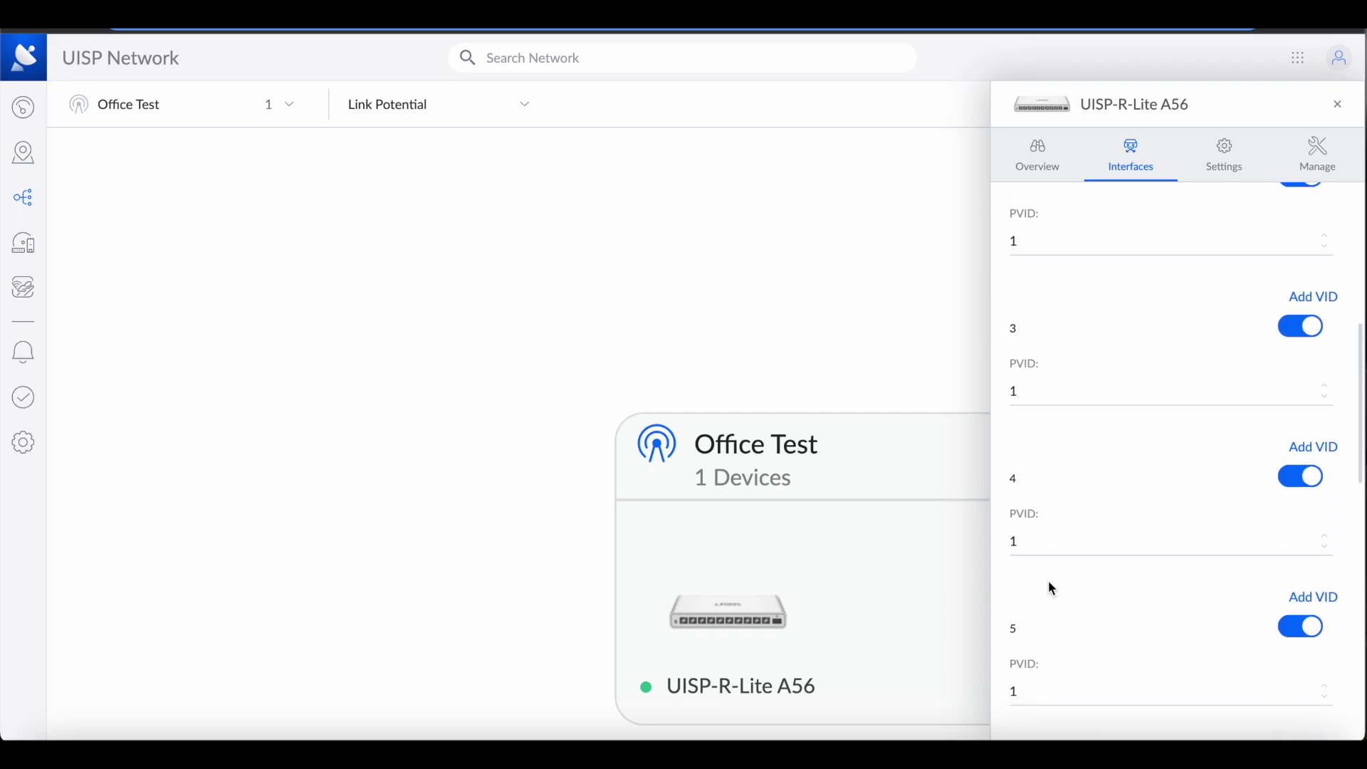
scroll(1052, 588, down, 3)
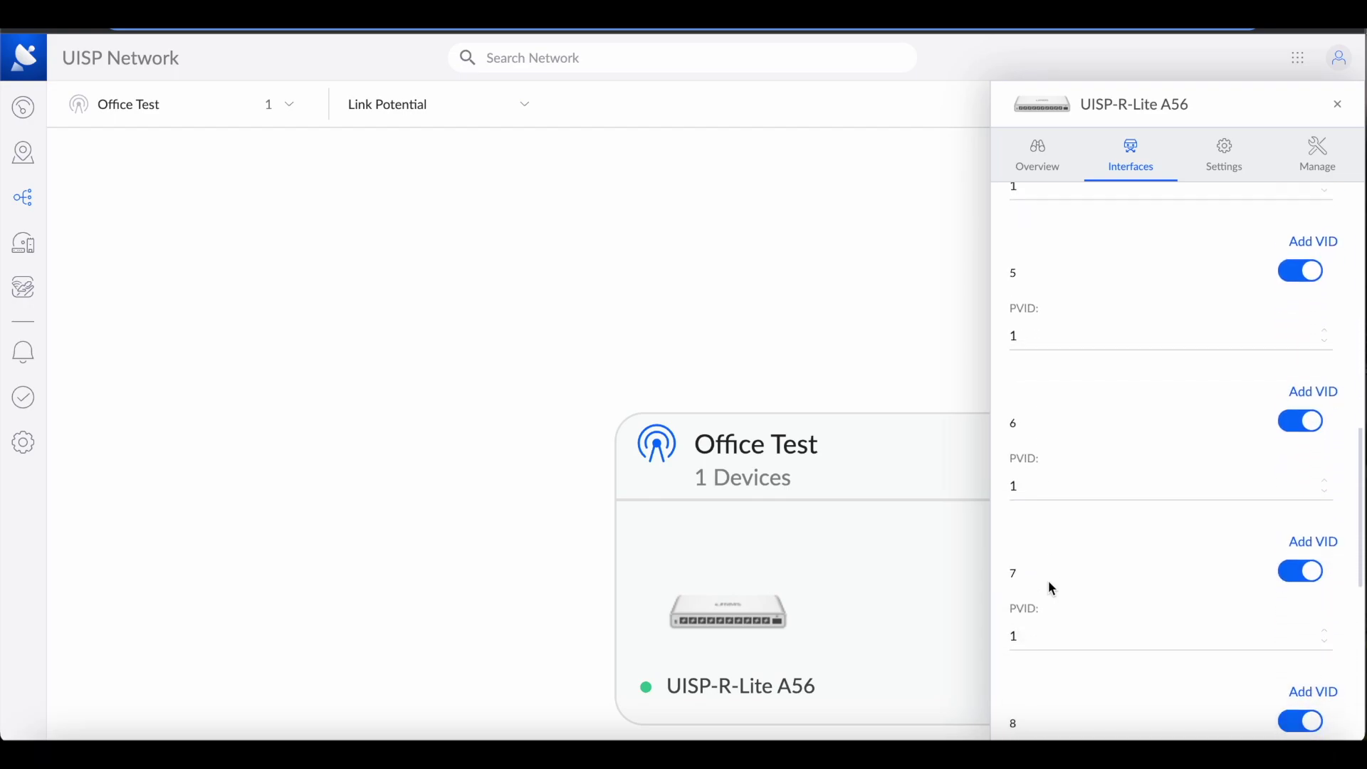
scroll(1052, 589, up, 10)
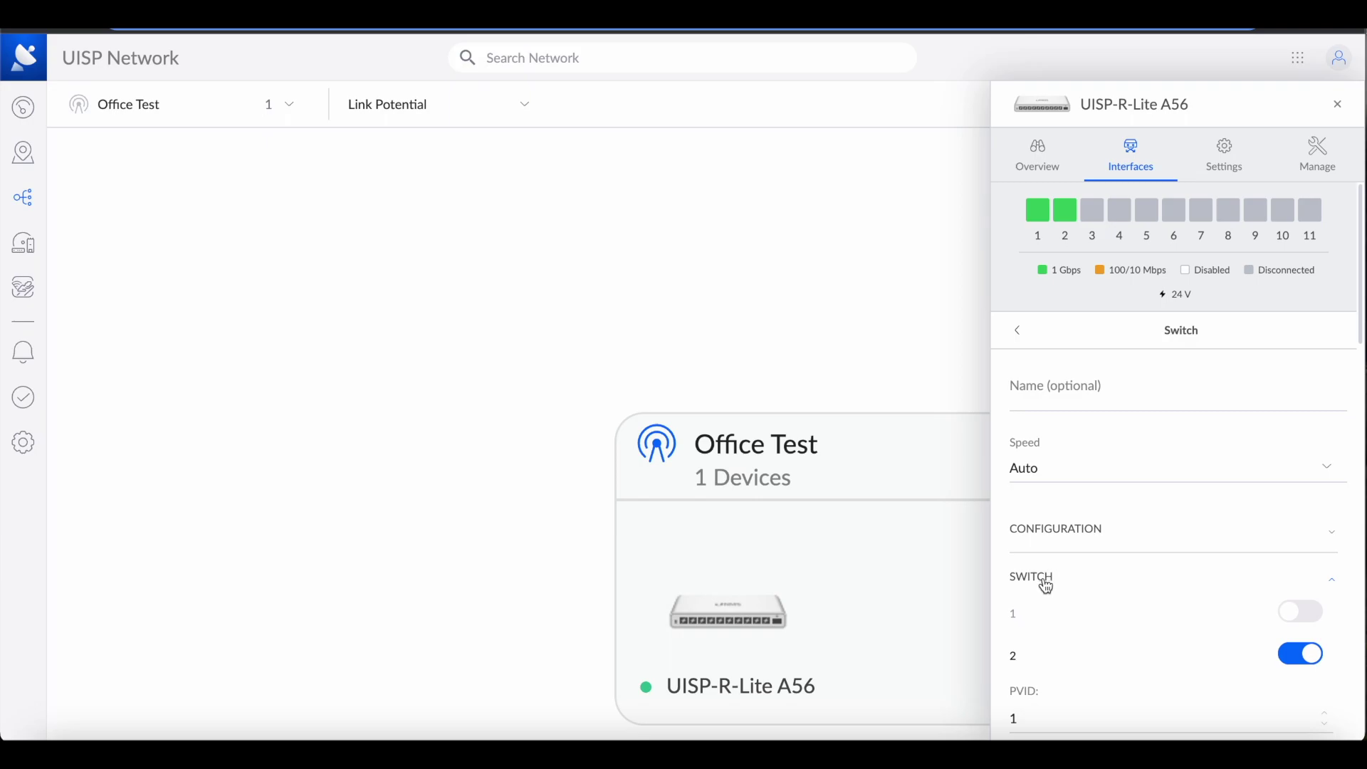
scroll(1047, 588, down, 3)
scroll(1044, 579, down, 3)
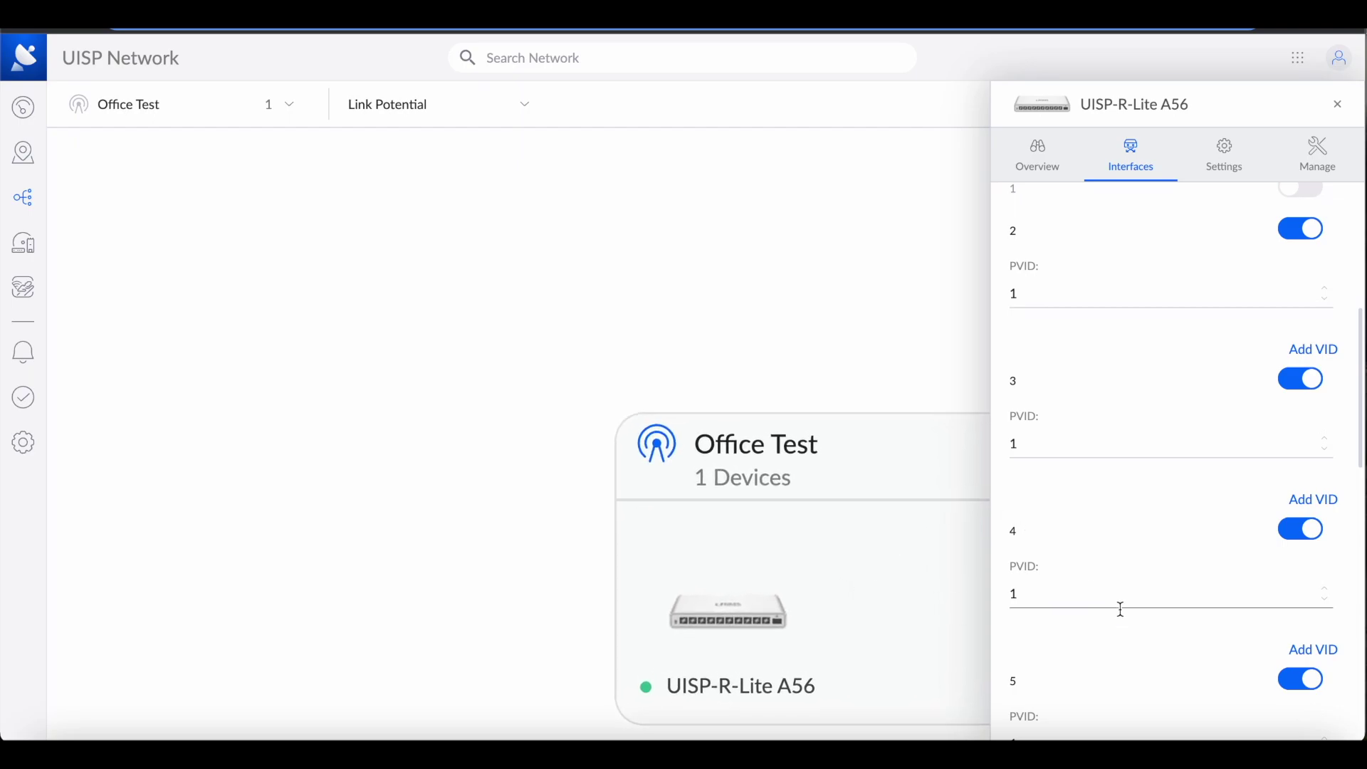
scroll(1115, 604, down, 10)
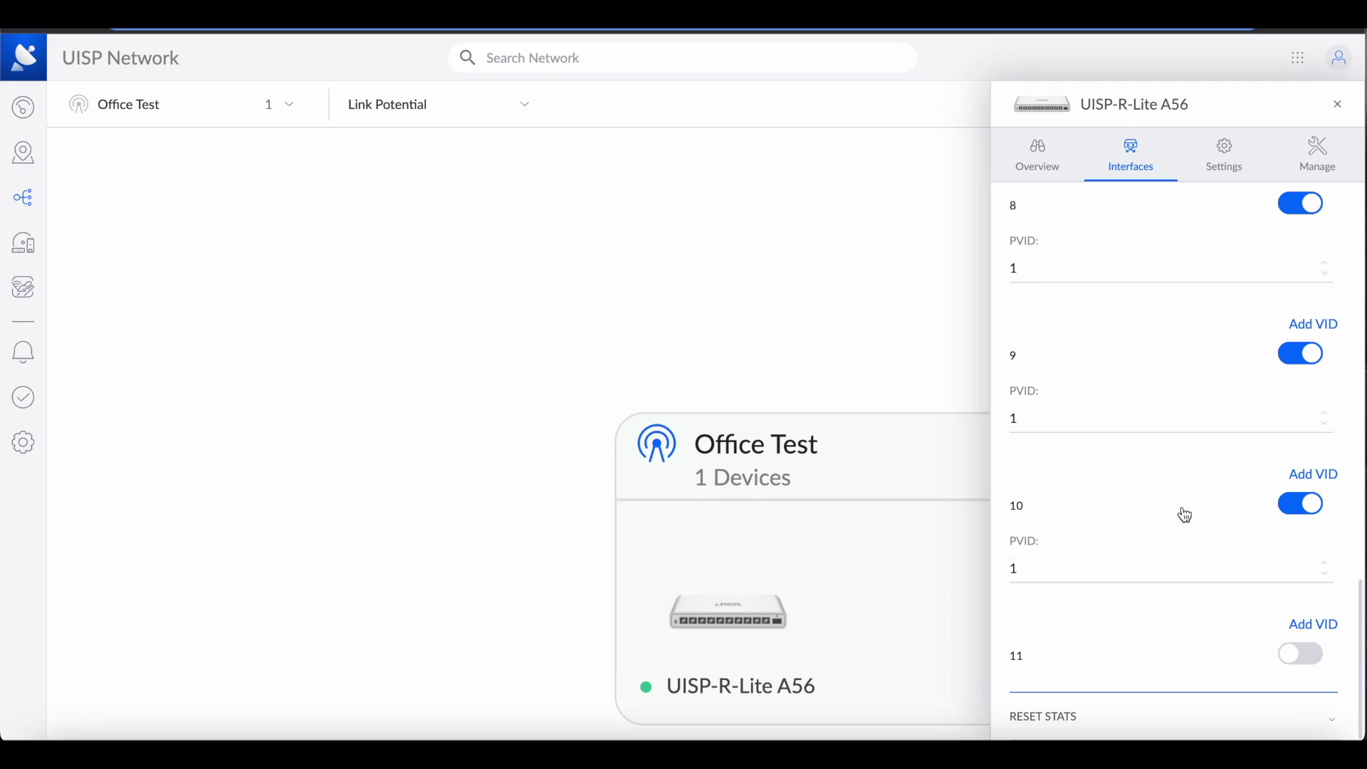
Switch off ports 10 and 9 in the Switch bridge, leaving 9–11 excluded, and apply
click(1296, 504)
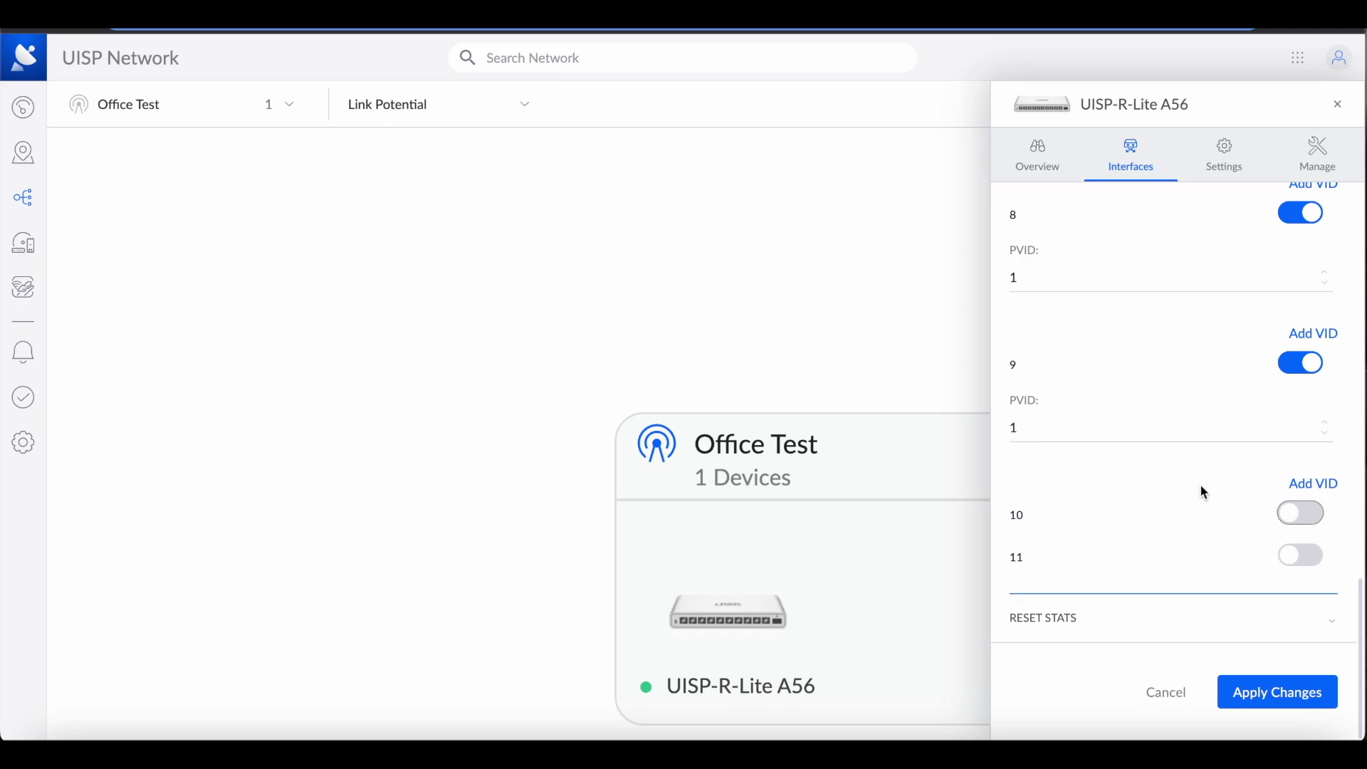
scroll(1202, 491, up, 15)
scroll(1203, 491, down, 10)
scroll(1202, 488, up, 2)
scroll(1203, 492, down, 5)
scroll(1203, 492, up, 10)
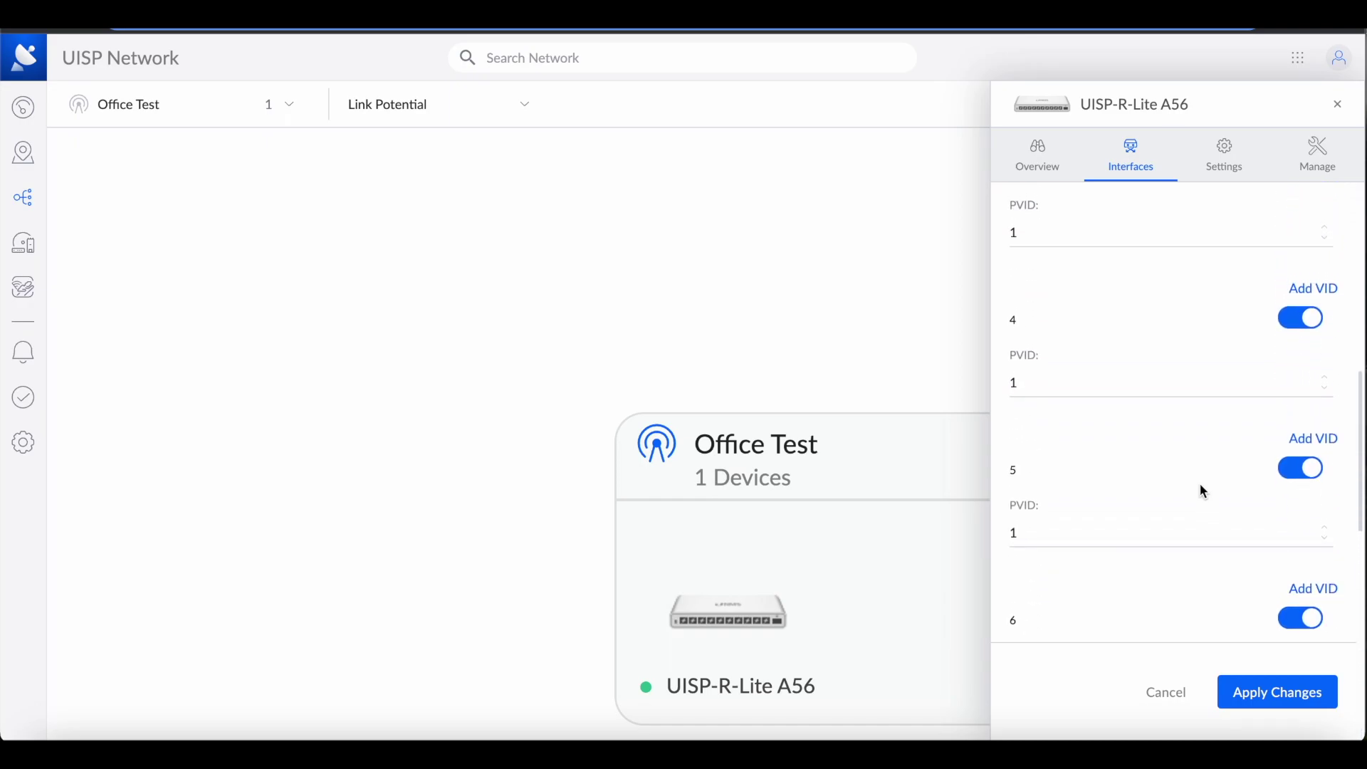
scroll(1203, 492, up, 5)
scroll(1203, 492, down, 15)
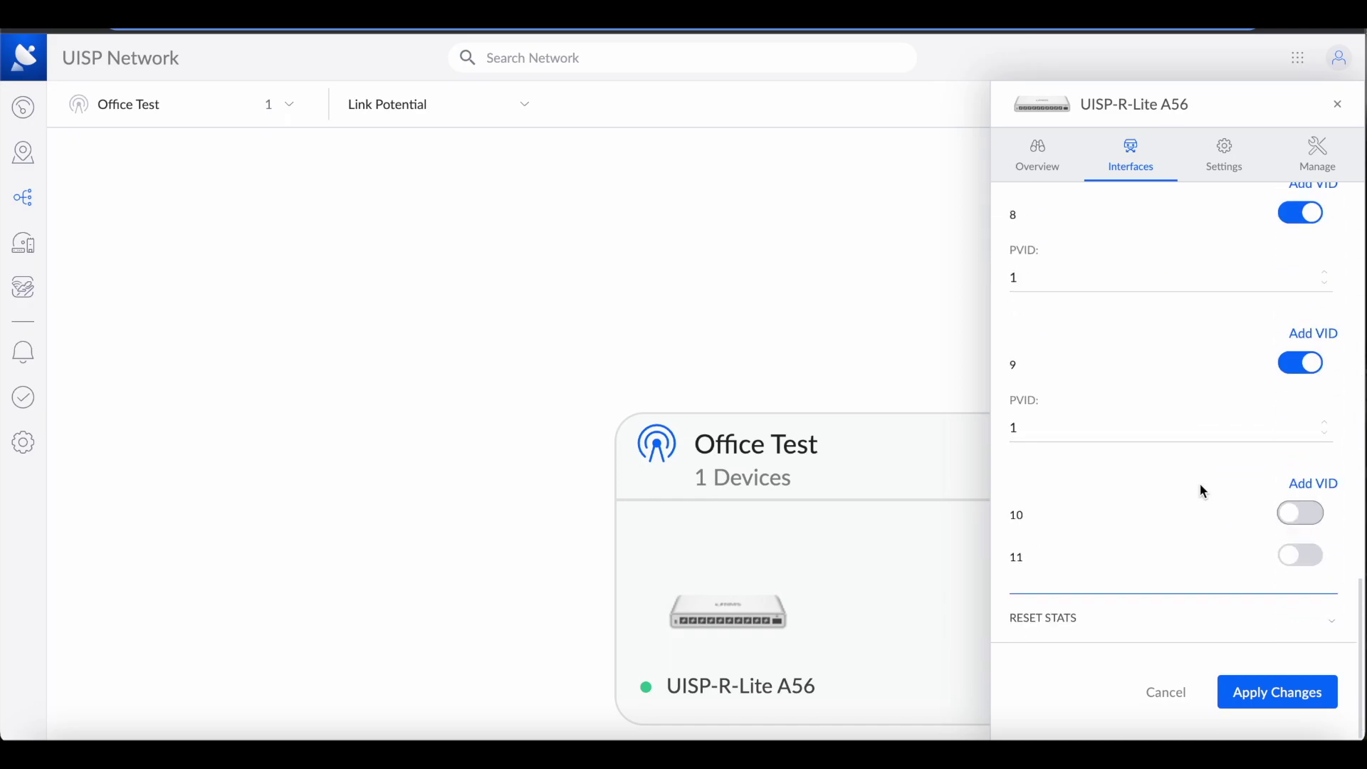
click(1316, 369)
click(1104, 545)
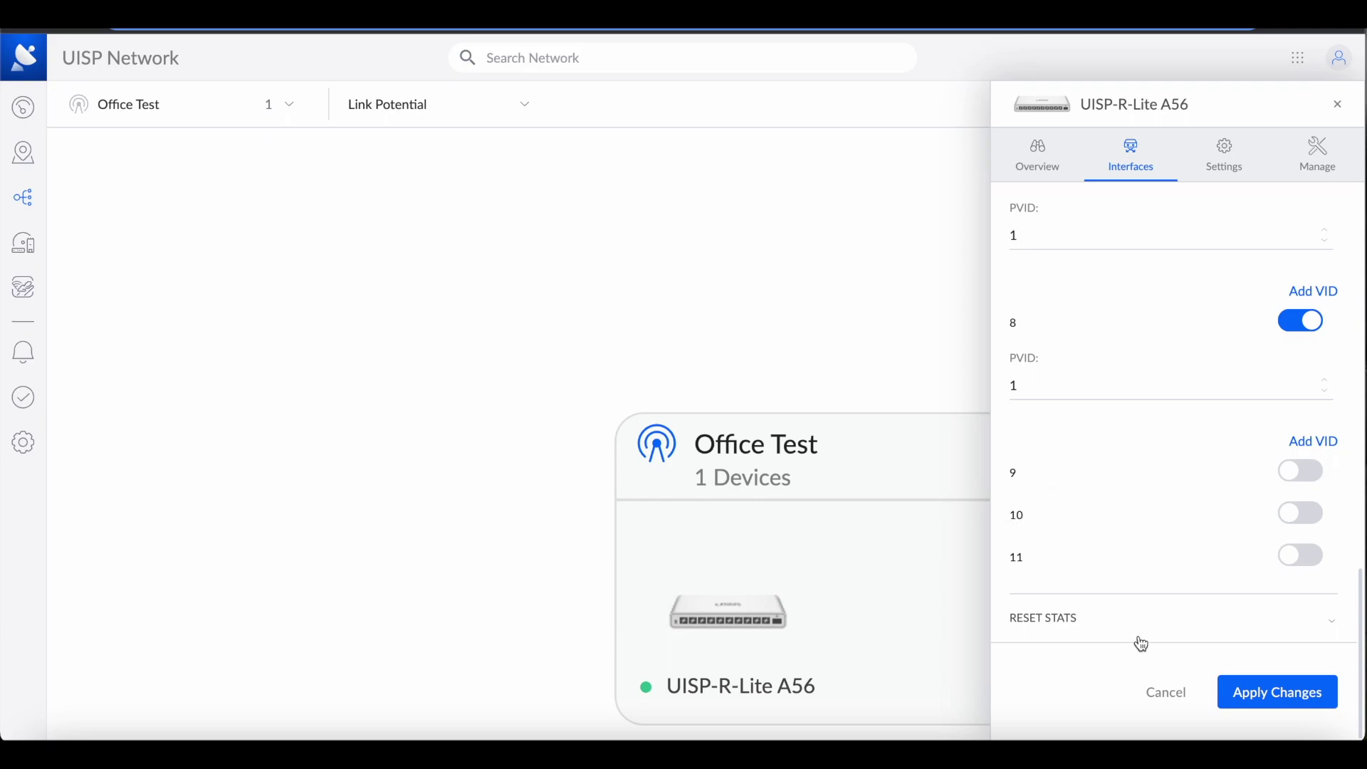
click(1266, 705)
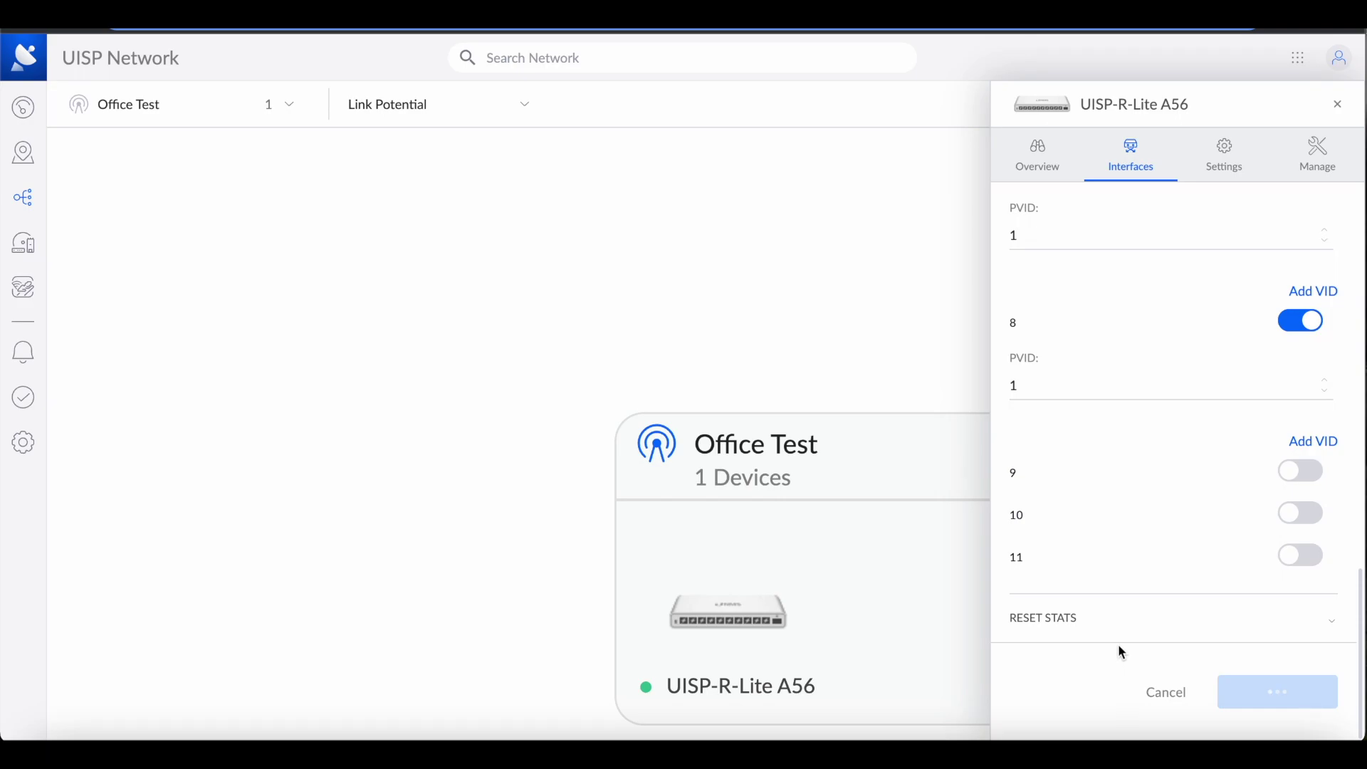
After the 'Interface updated successfully' confirmation, review the router's overview with ports 1–2 at 1 Gbps
click(1040, 158)
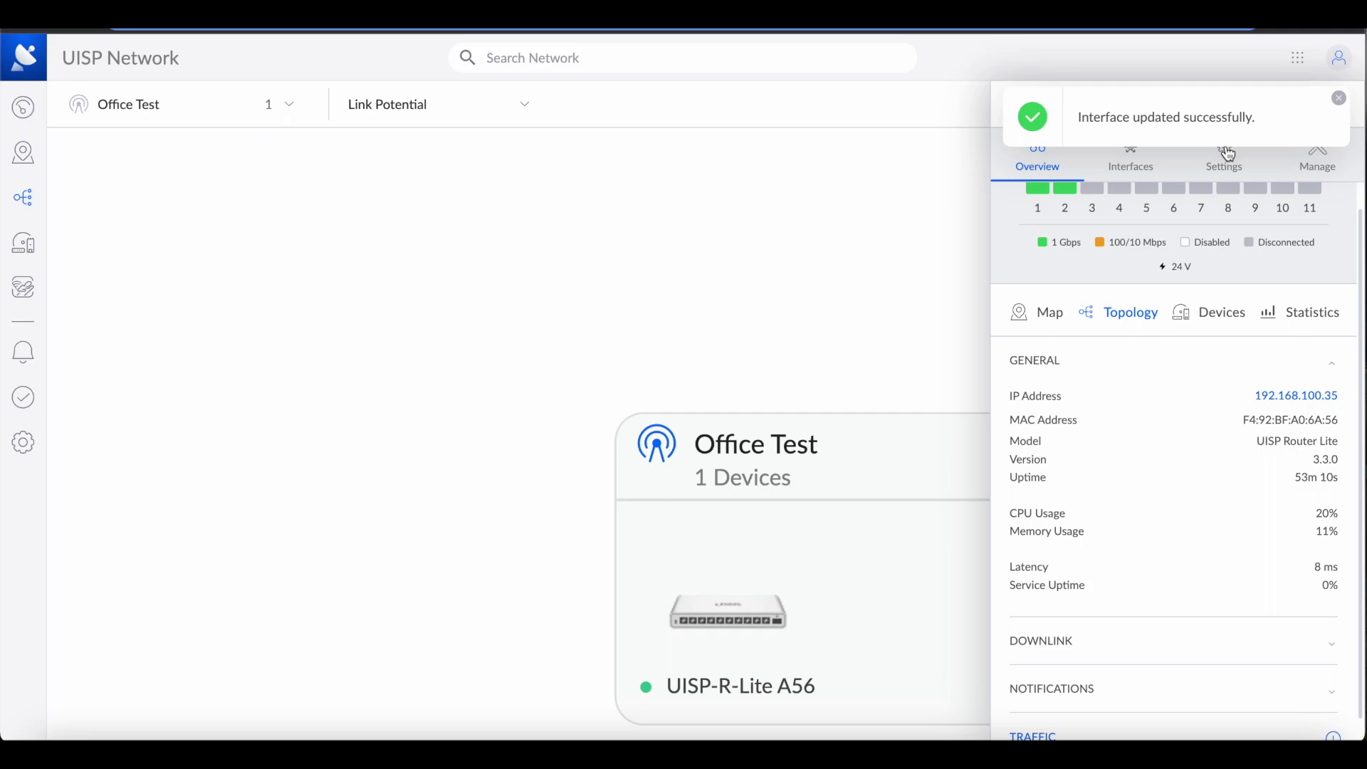
mouse_move(1270, 210)
scroll(1133, 566, down, 1)
scroll(1126, 568, up, 2)
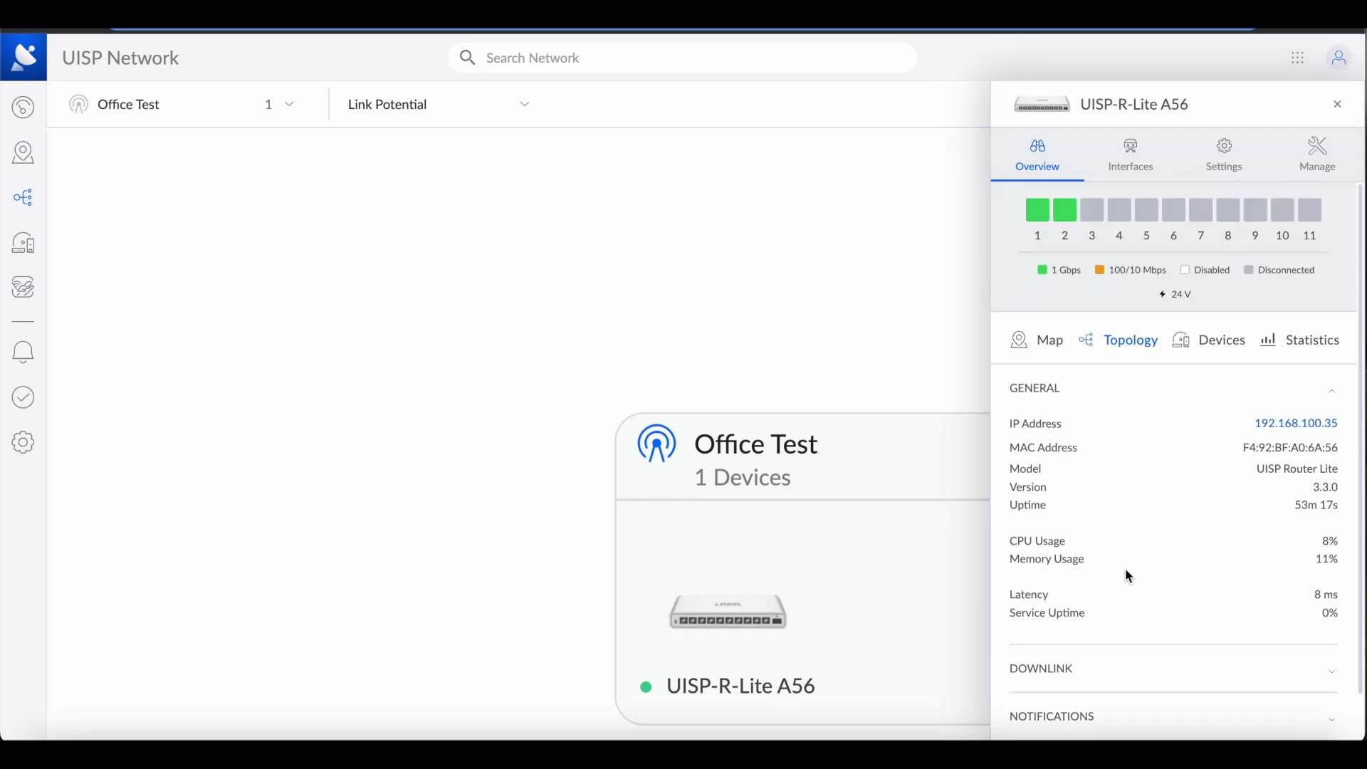